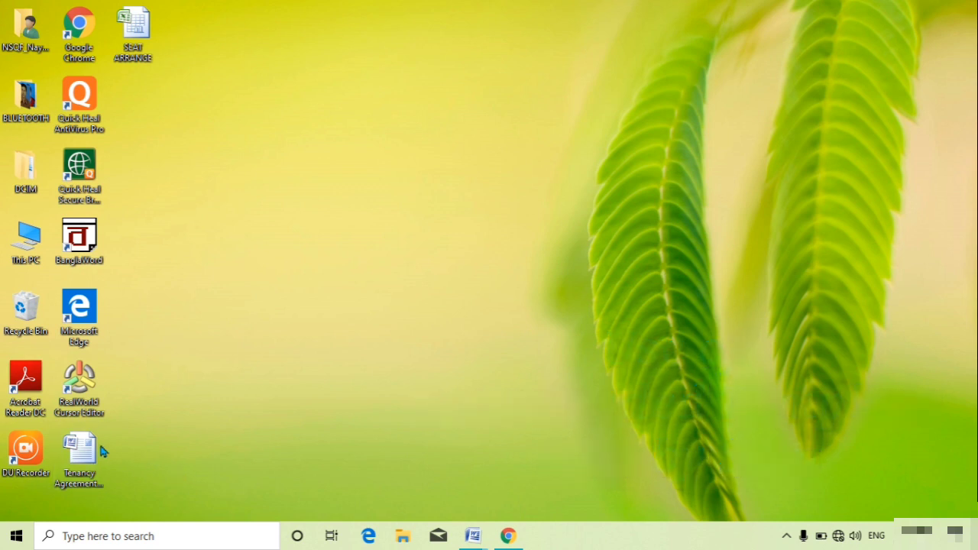
Step: Launch Microsoft Word 2007 from the MS Office group in the Start menu
click(17, 538)
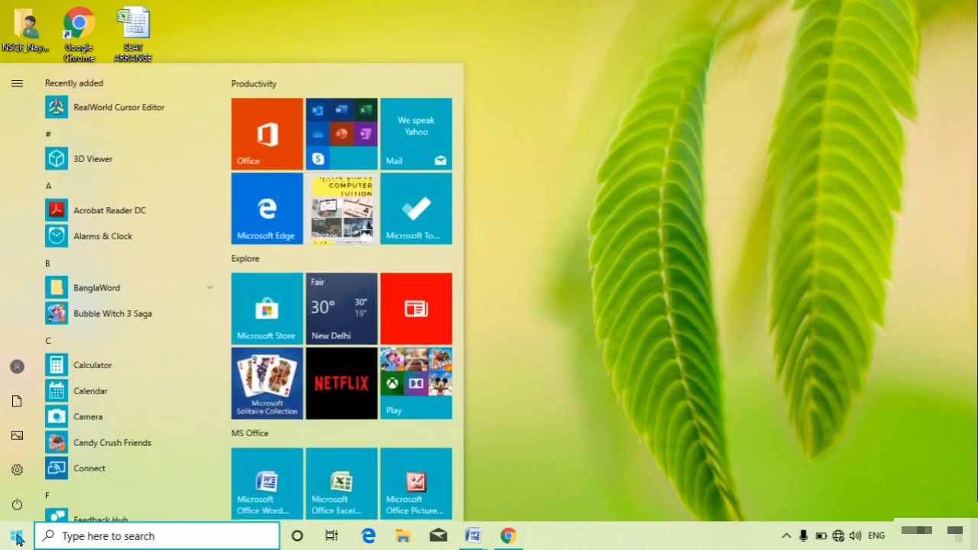
click(252, 490)
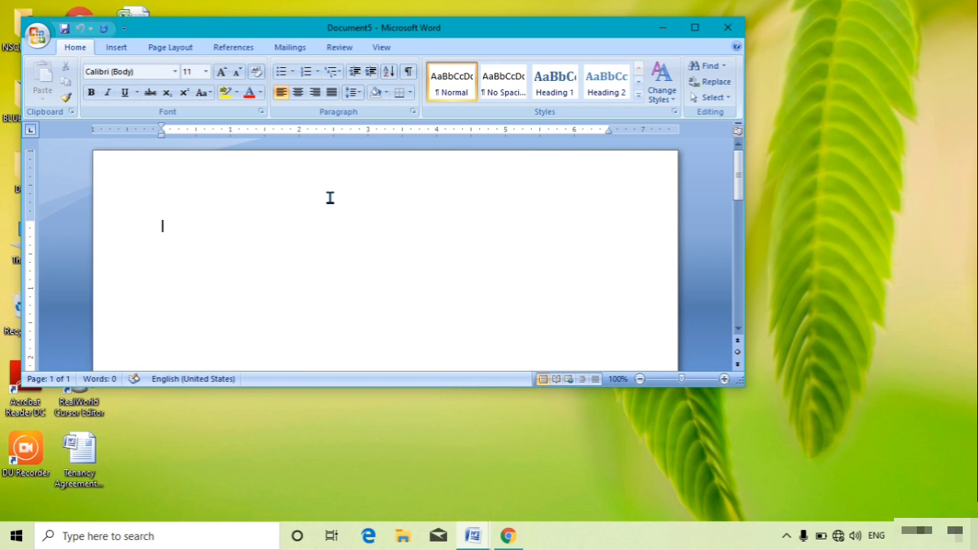
Step: Maximize Word and create a new document from the My templates entry tf02927858
click(694, 28)
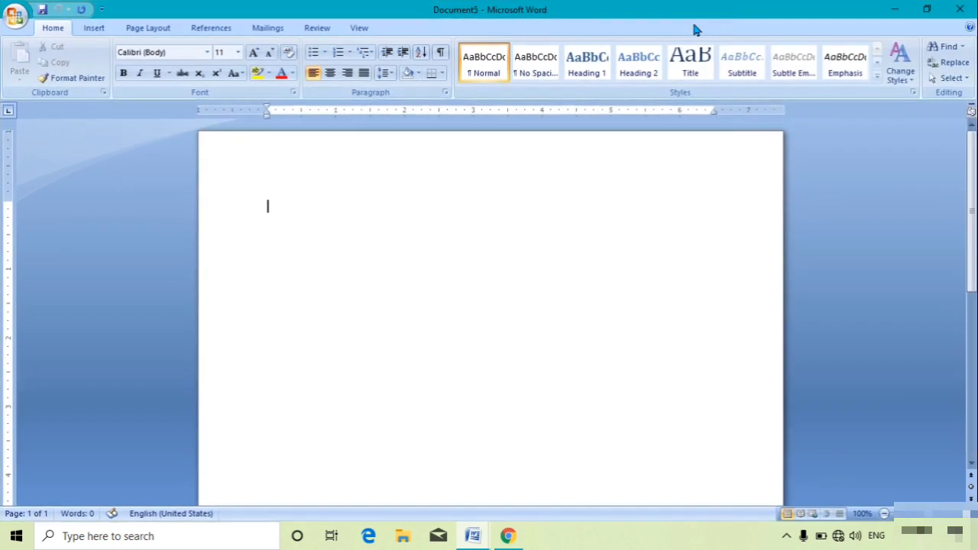
click(16, 21)
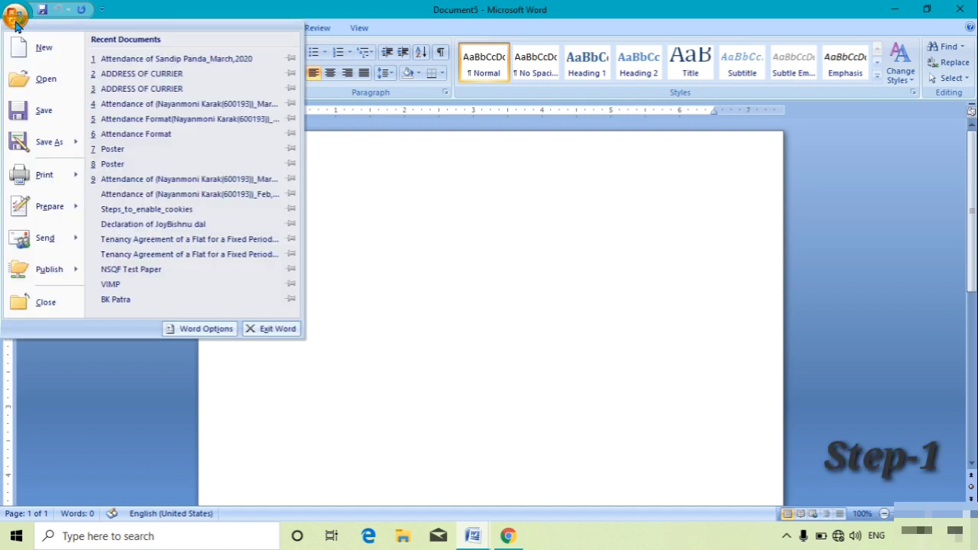
click(44, 49)
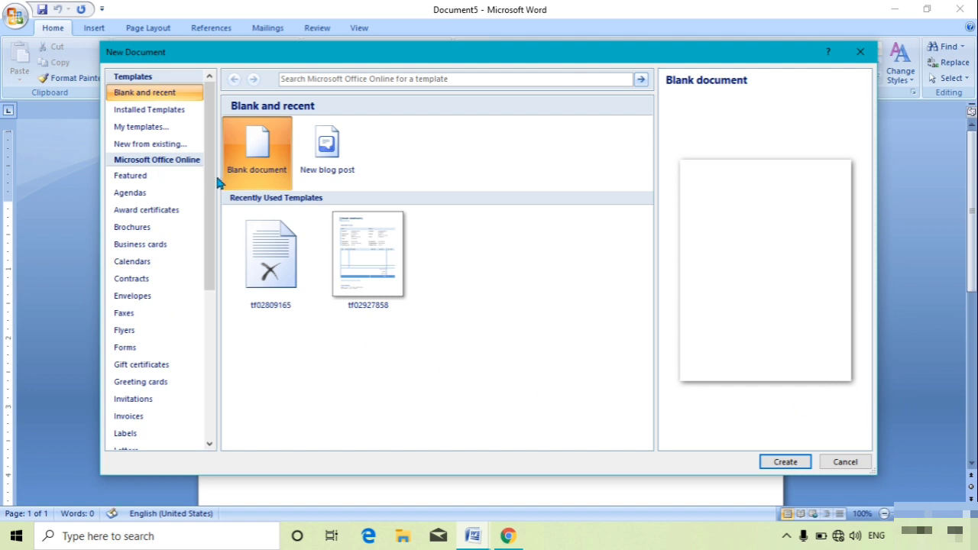
click(152, 127)
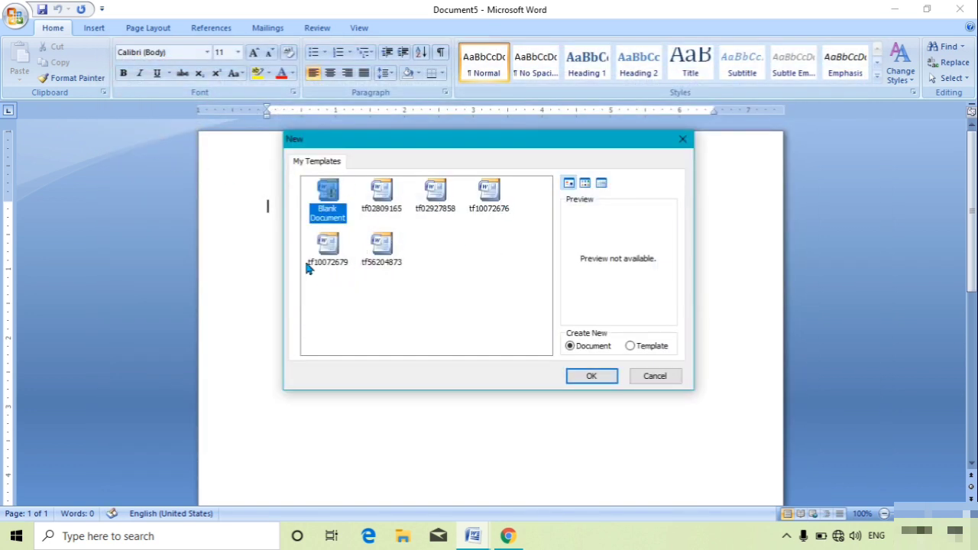
click(486, 197)
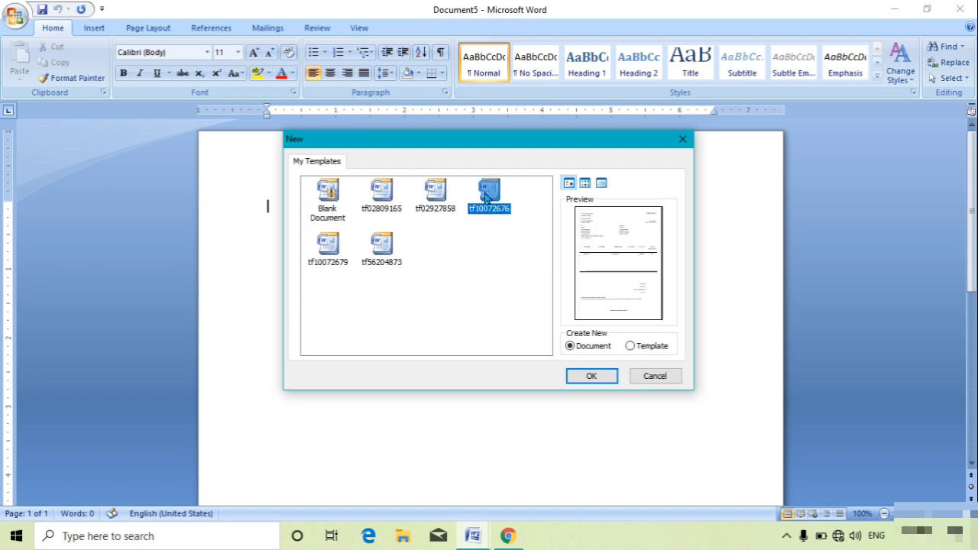
click(445, 196)
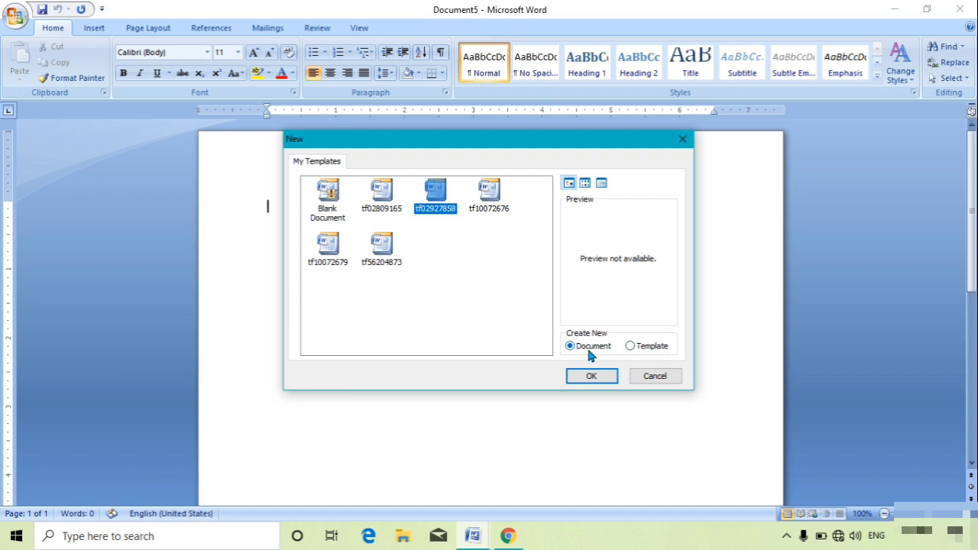
click(592, 378)
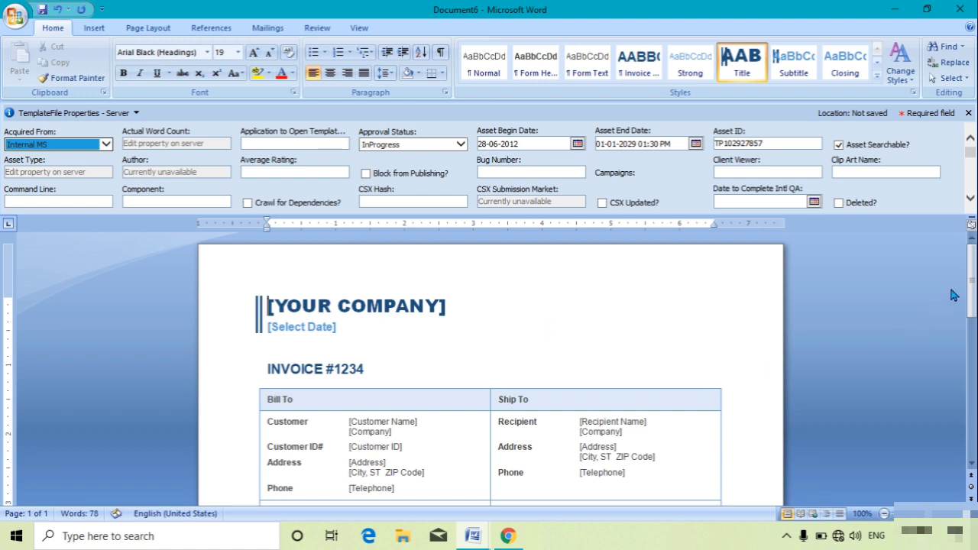
Step: Replace the [YOUR COMPANY] placeholder with BANKURA & CO
mouse_move(970, 285)
mouse_down()
mouse_move(972, 441)
mouse_move(972, 272)
mouse_up()
click(299, 307)
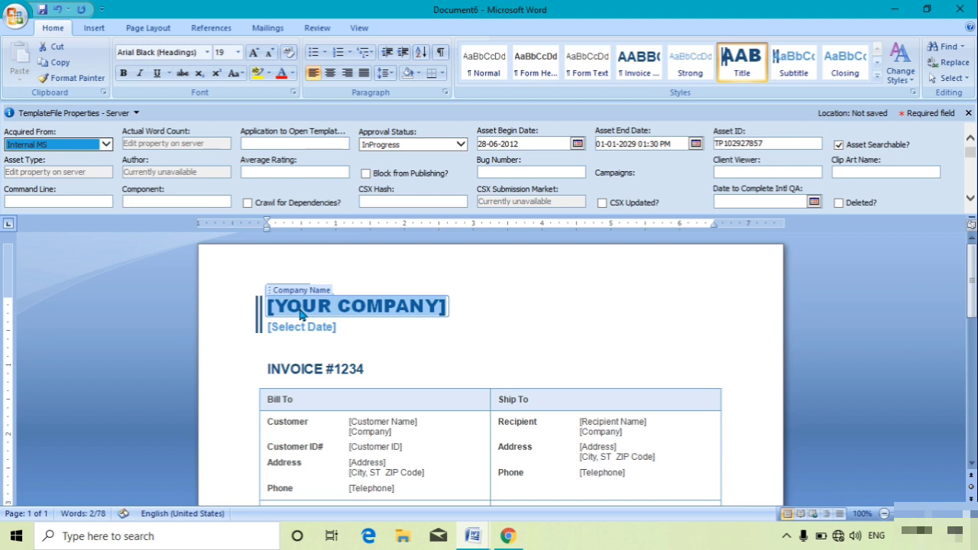
text(B)
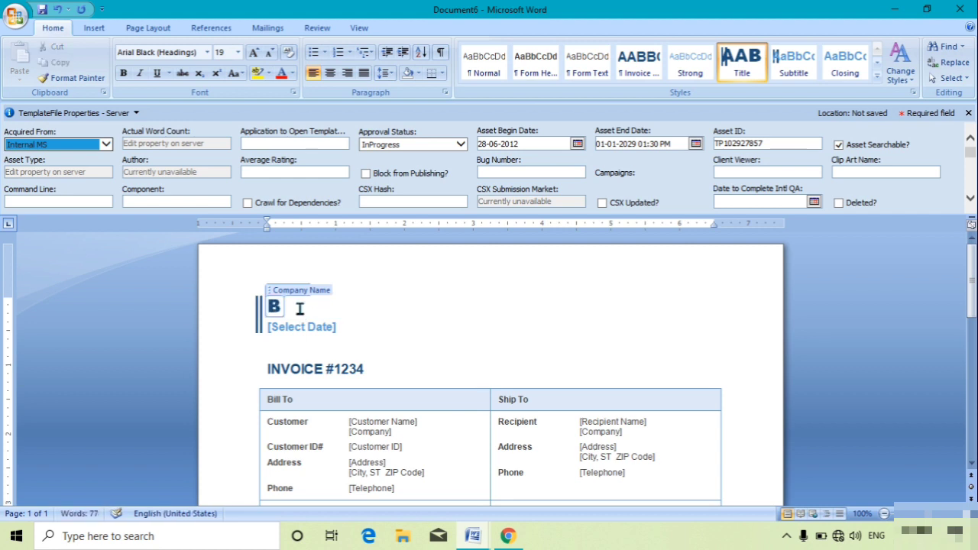
text(ANKURA)
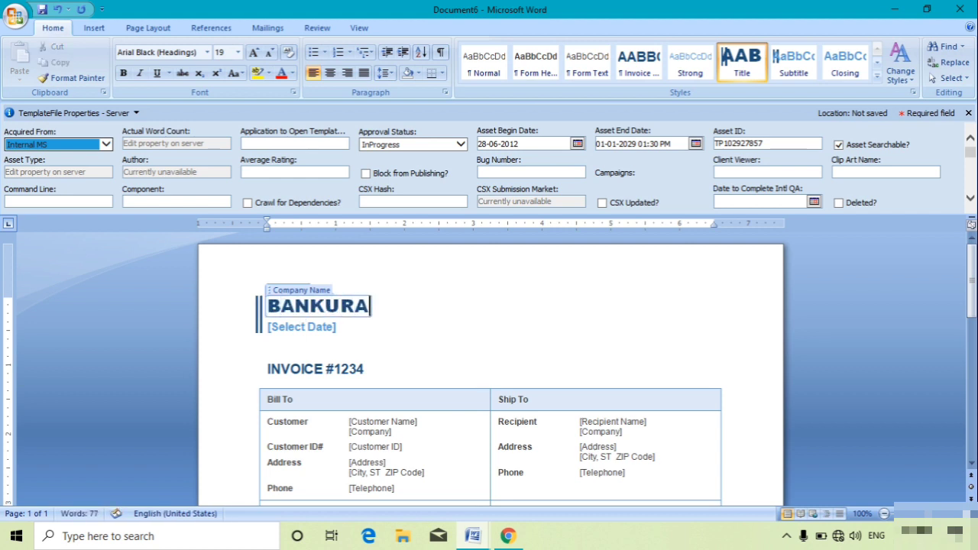
text( & CO.)
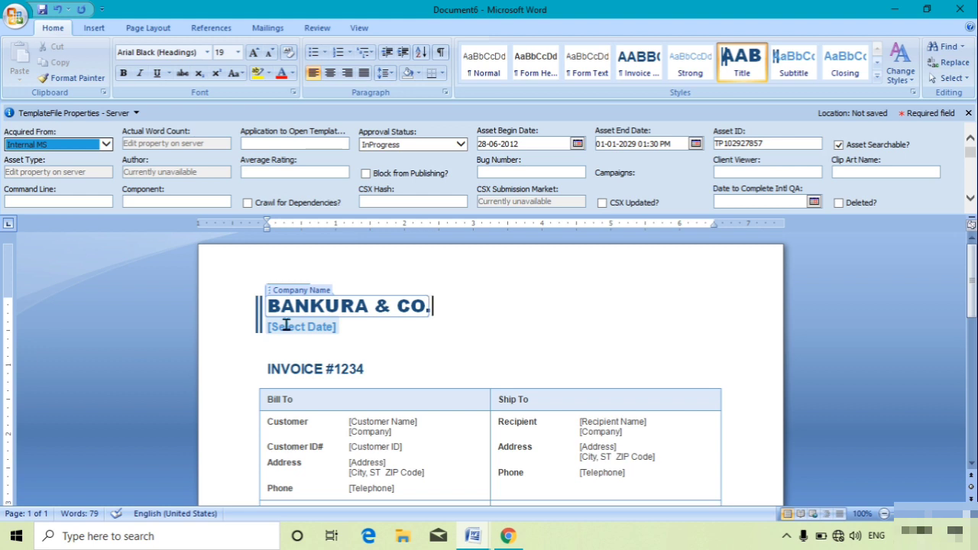
Step: Pick March 10, 2020 as the invoice date in the date calendar
click(286, 324)
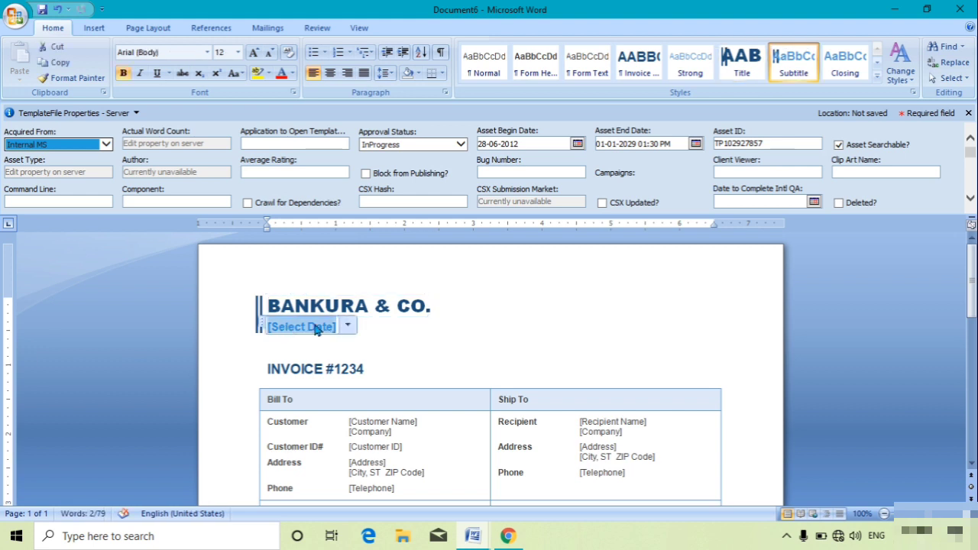
click(350, 326)
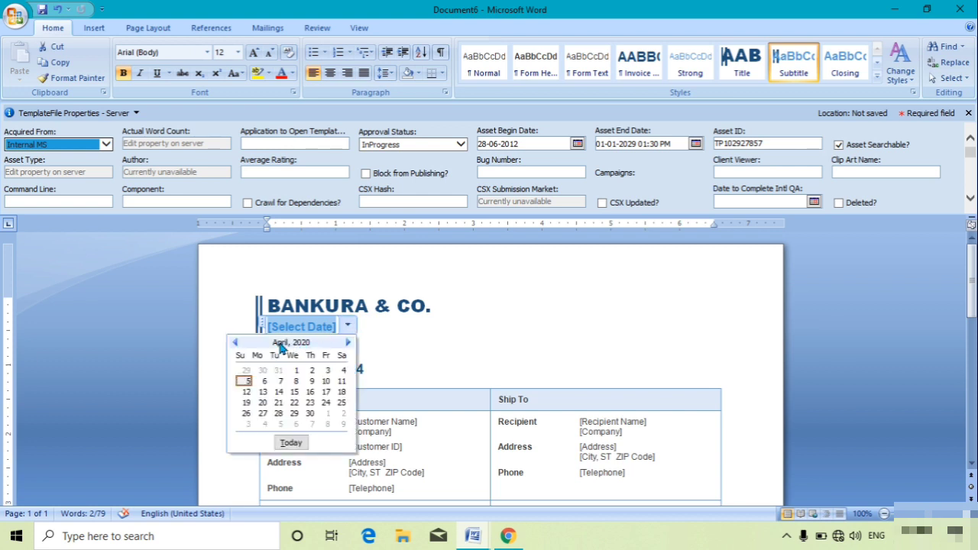
click(235, 343)
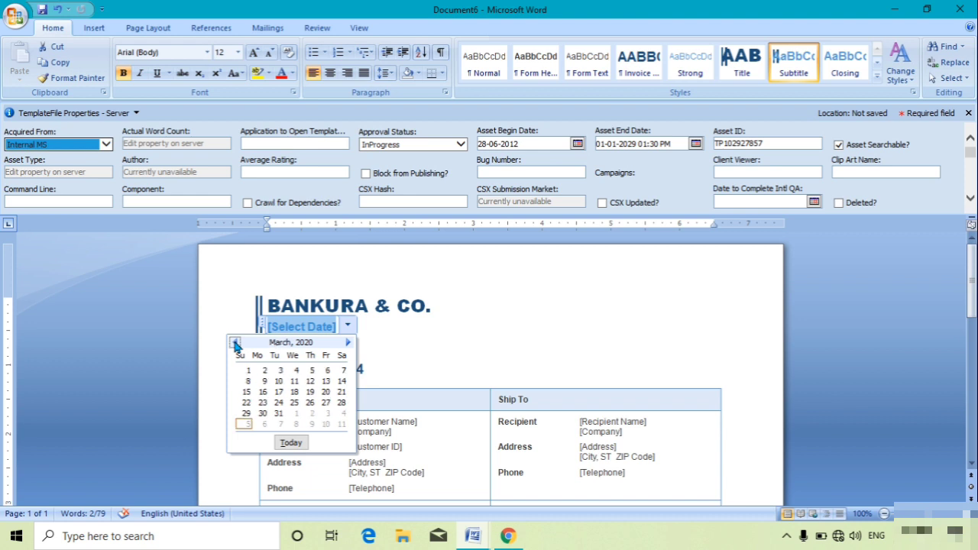
click(278, 381)
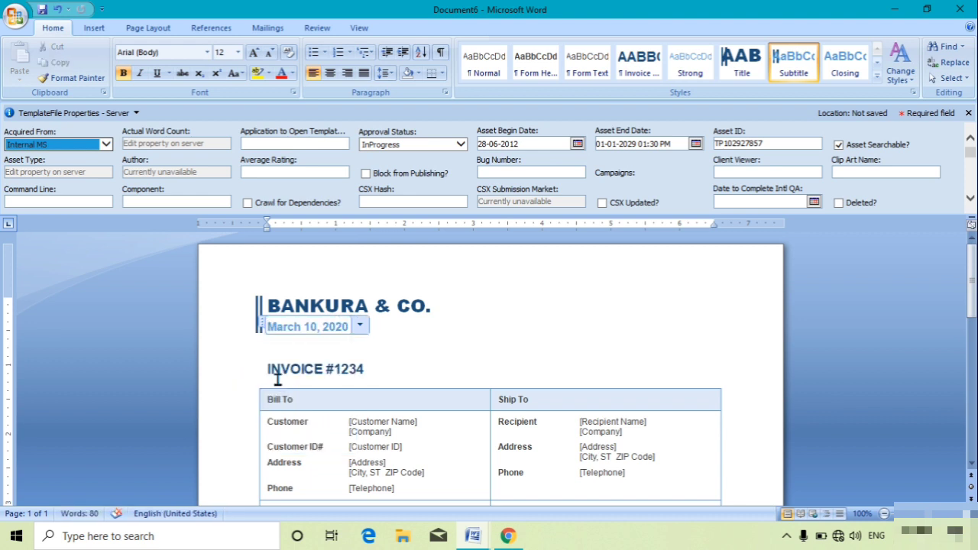
Step: Change the invoice number from 1234 to 001
double_click(363, 372)
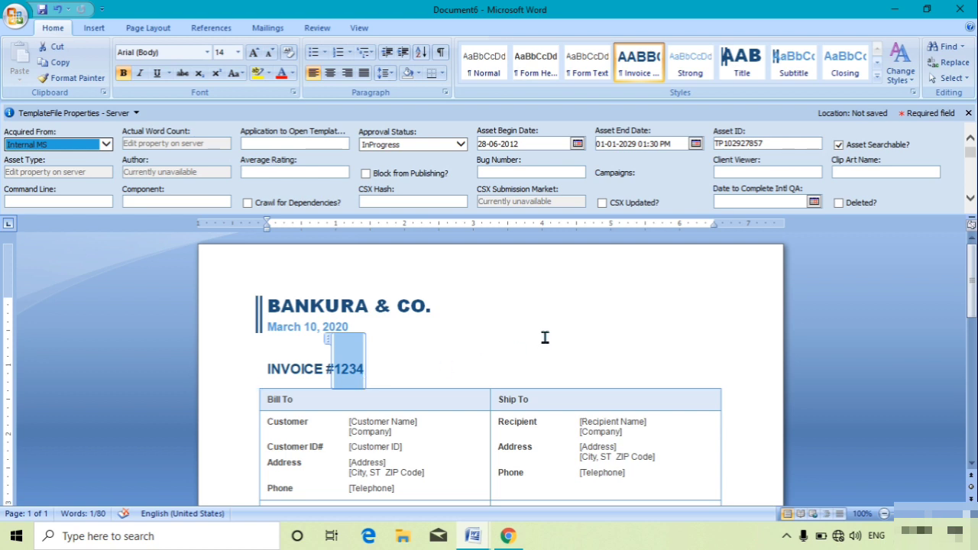
text(001)
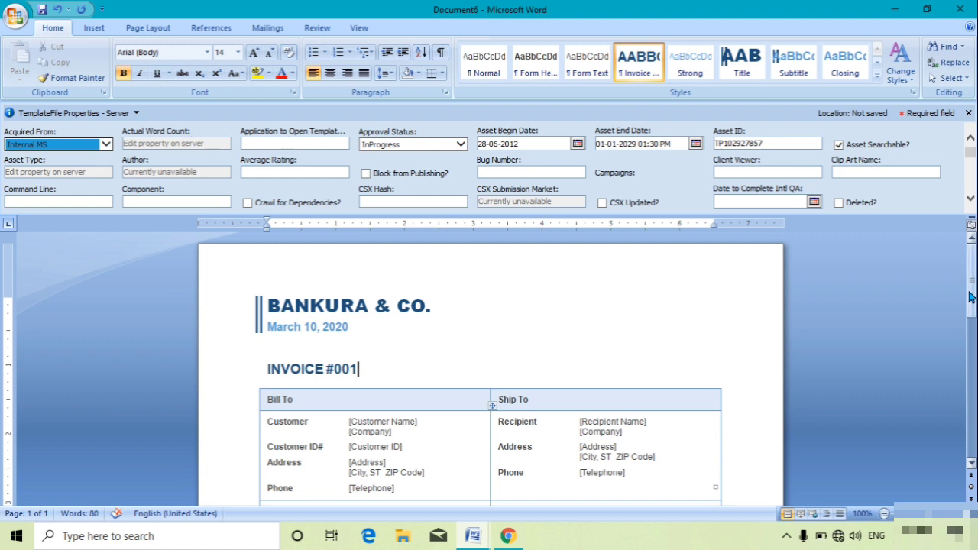
drag(970, 298, 970, 320)
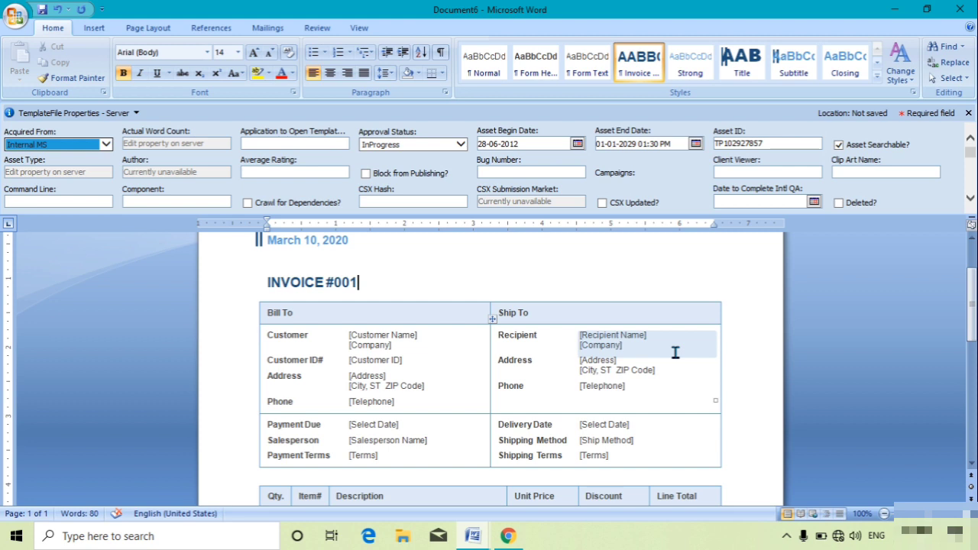
Step: Enter the customer's full name and customer ID in the Bill To section
click(381, 342)
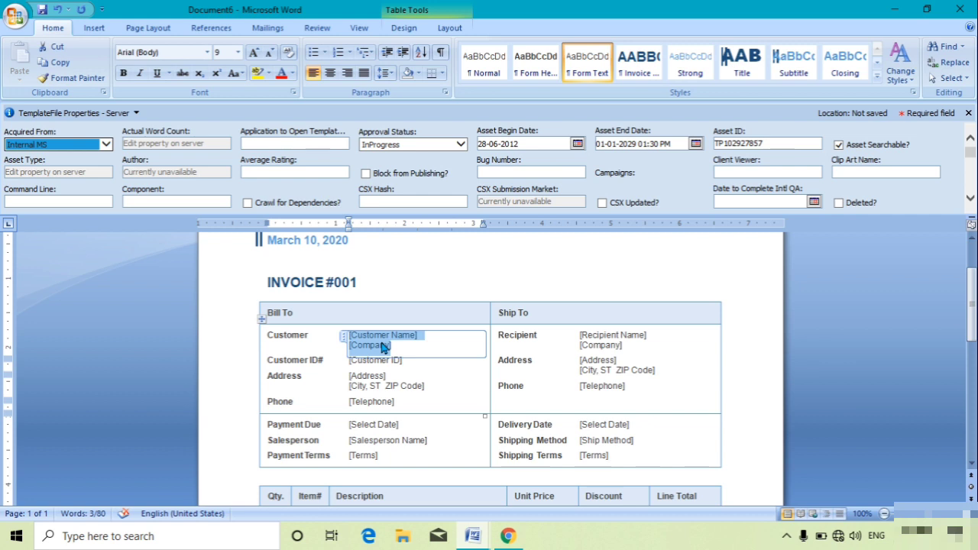
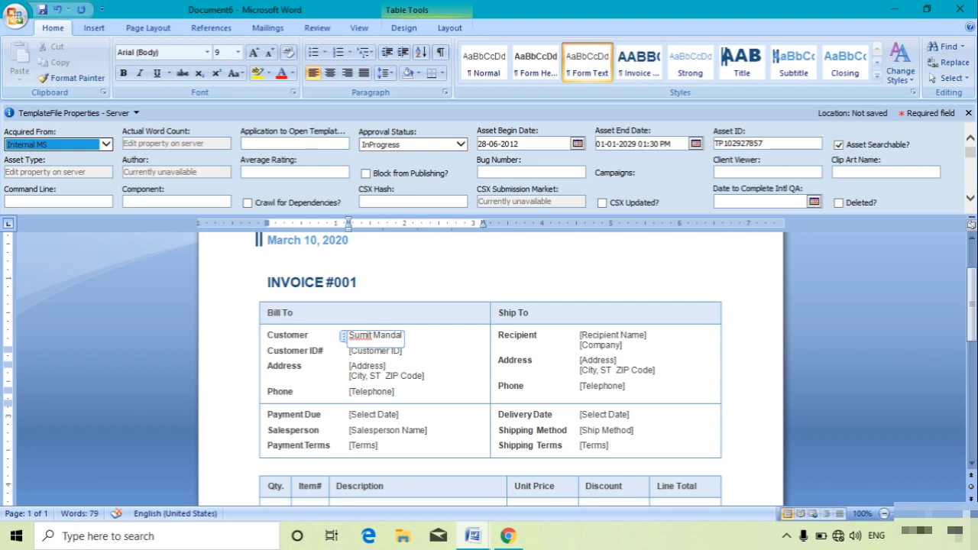
key(Return)
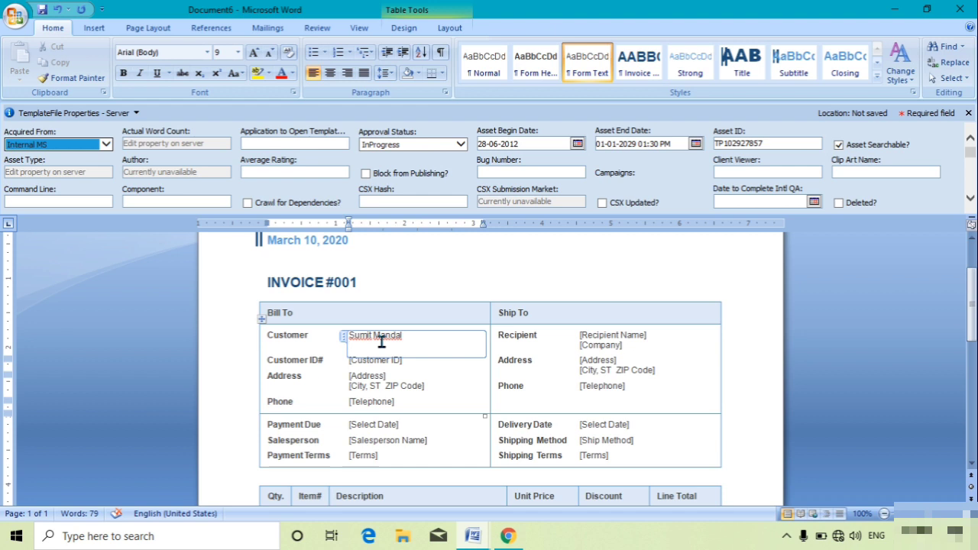
key(BackSpace)
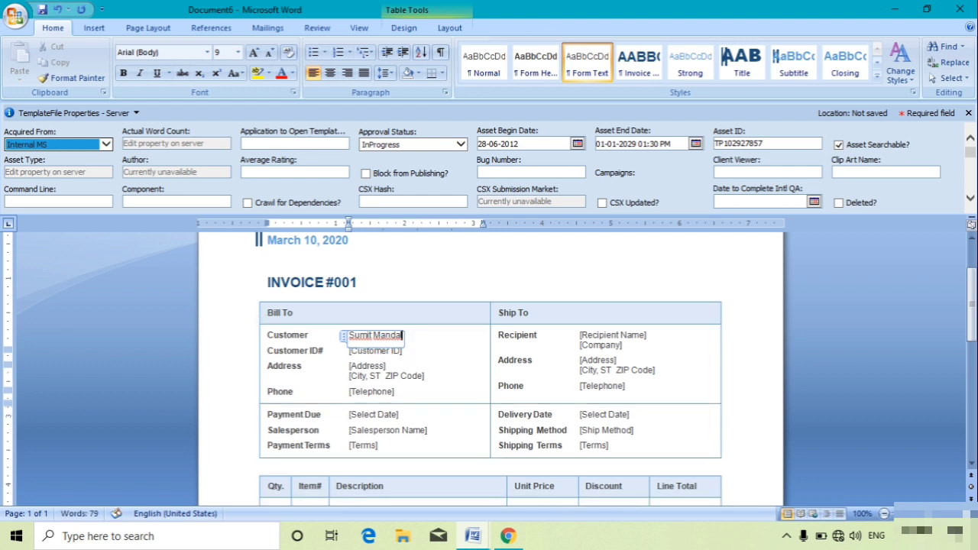
click(371, 353)
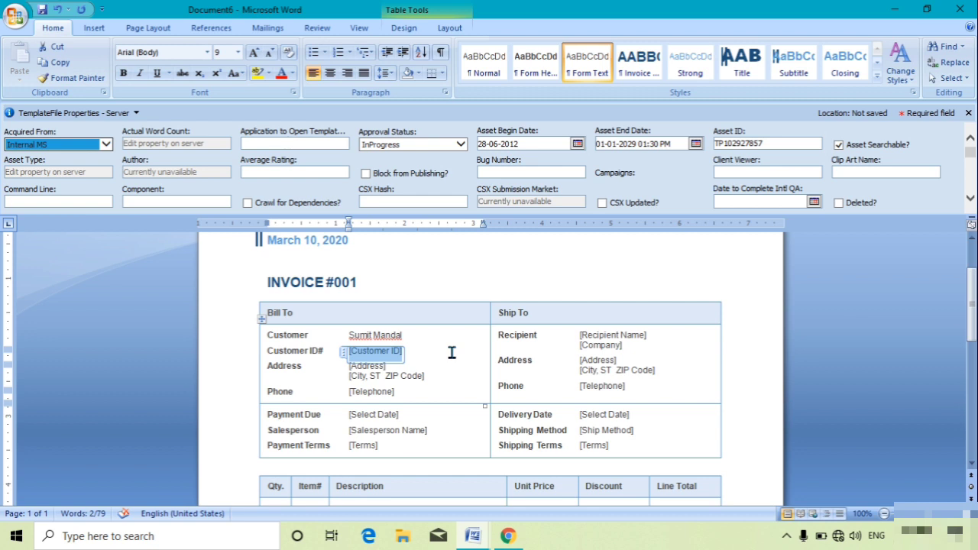
key(BackSpace)
text(Bnk0001)
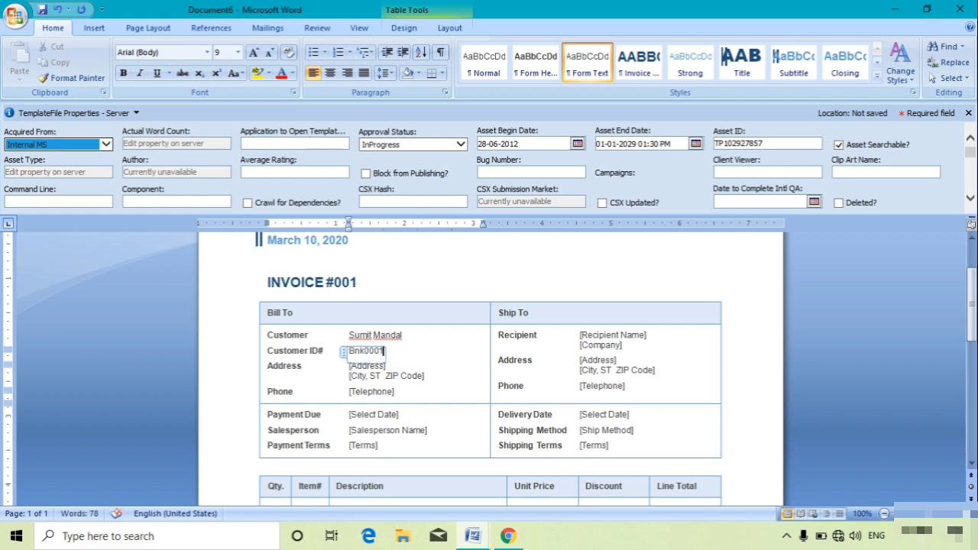
Step: Fill in the customer's street address and phone number under Bill To
key(Down)
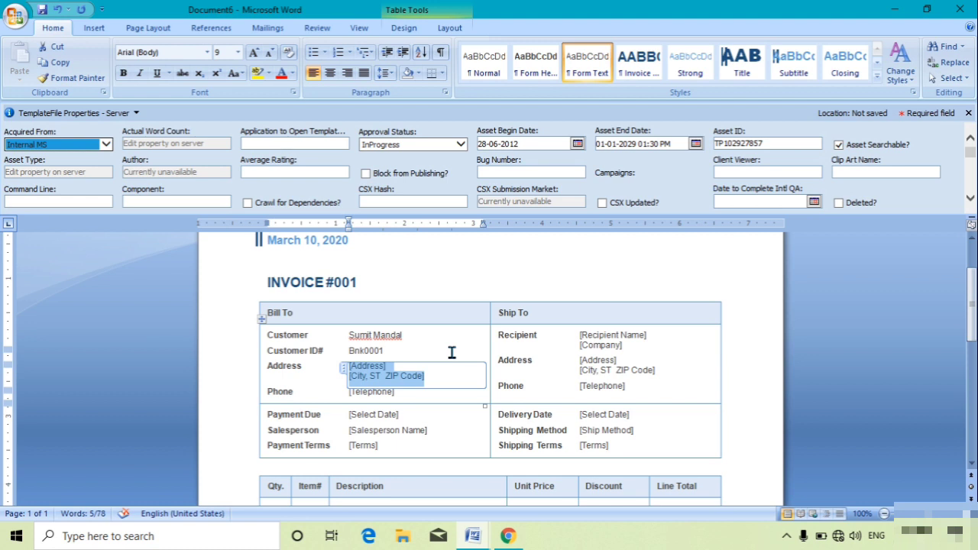
text(Nungola Road)
text(, Bankura)
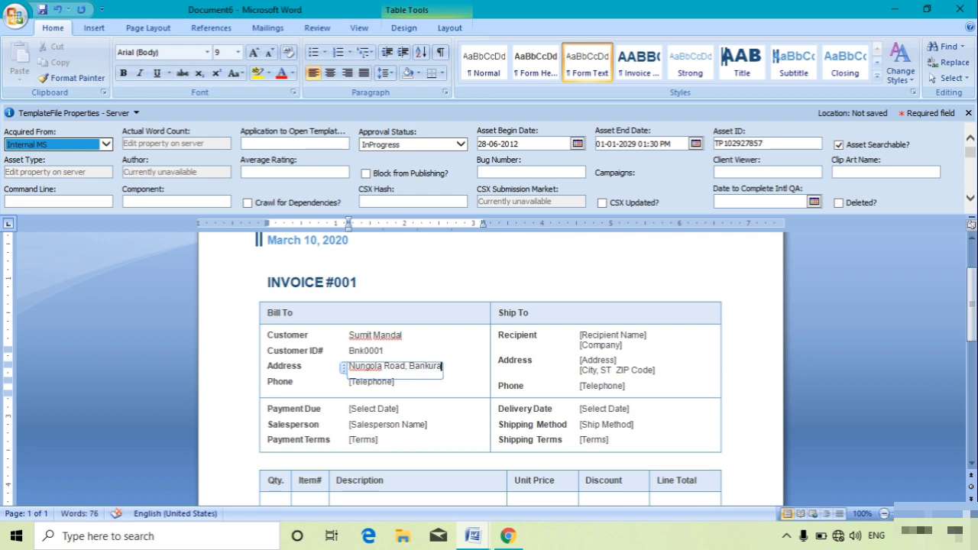
key(Down)
text(02)
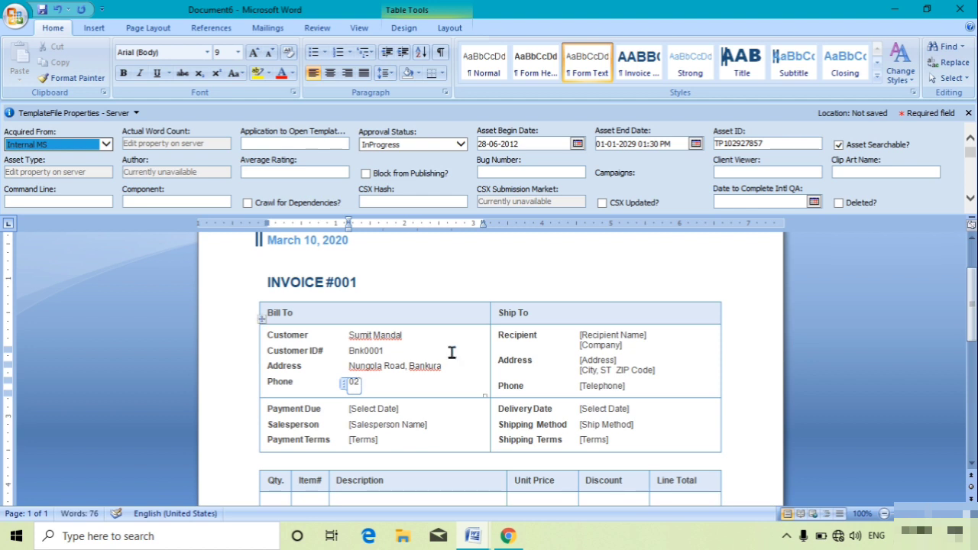
key(BackSpace)
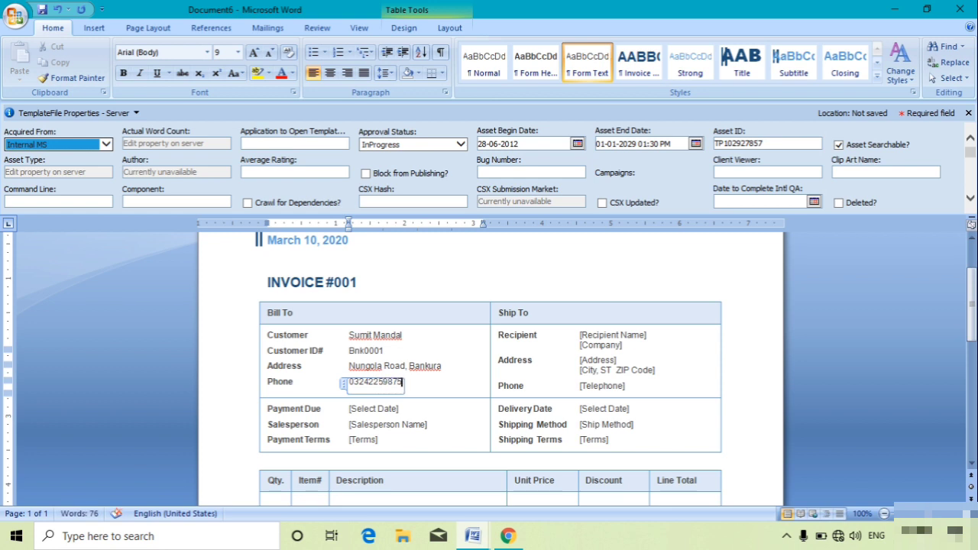
click(609, 342)
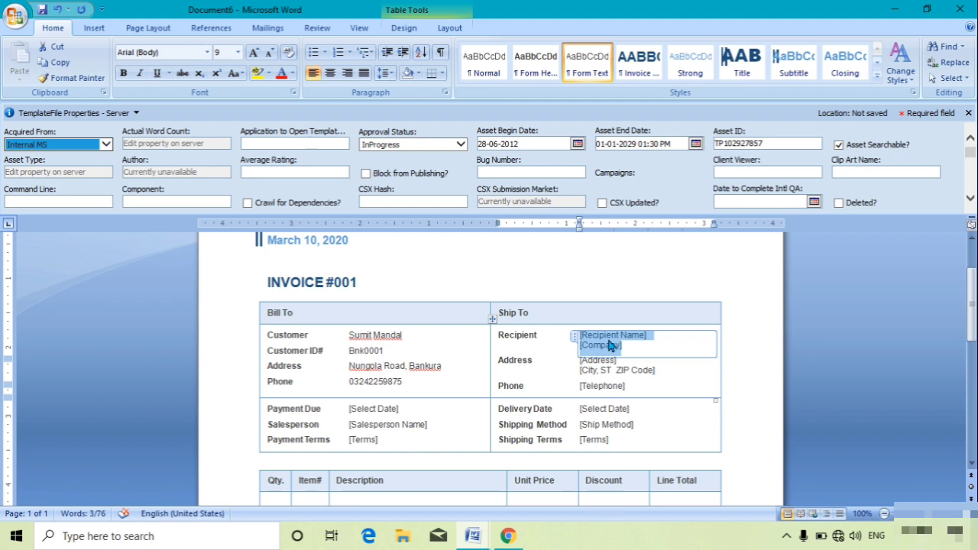
Step: Copy the Bill To customer name into the Ship To recipient field
click(392, 339)
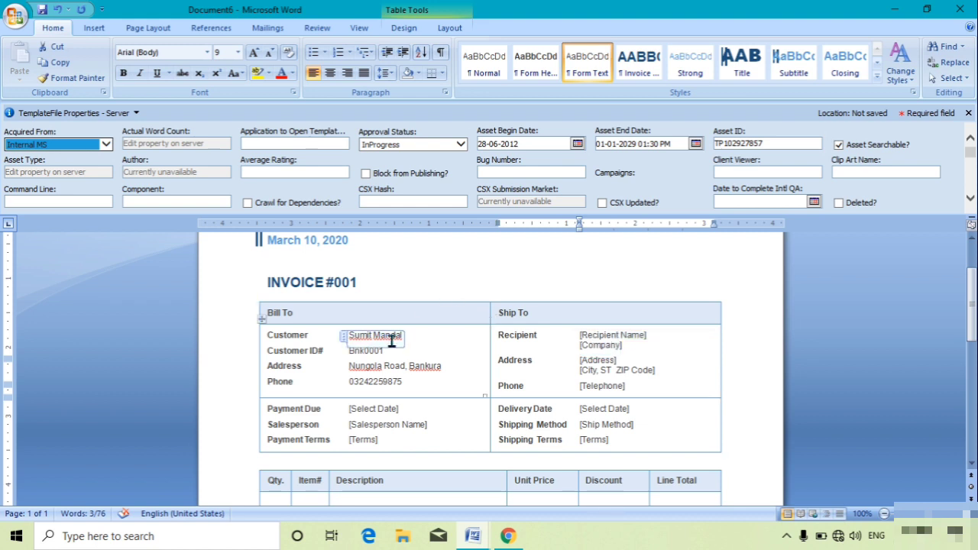
key(ctrl+a)
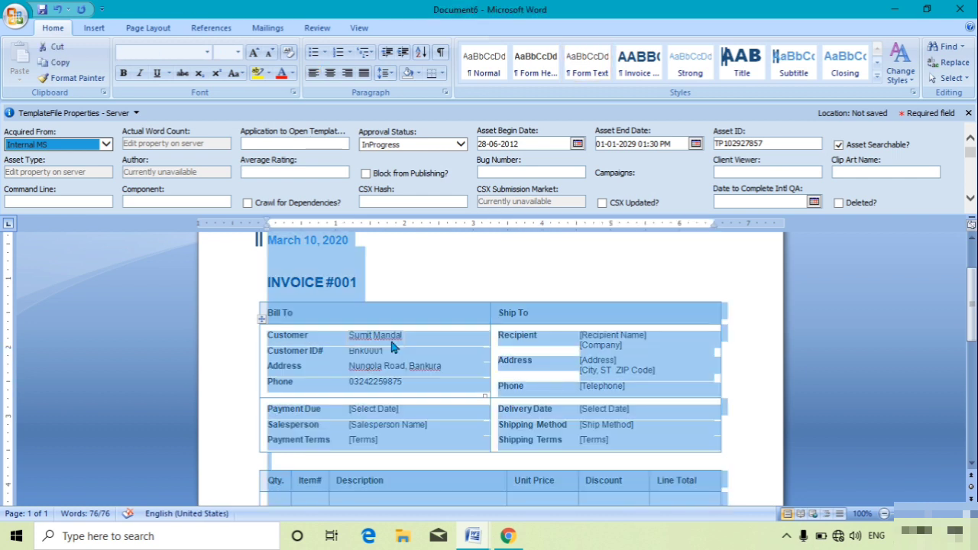
click(391, 339)
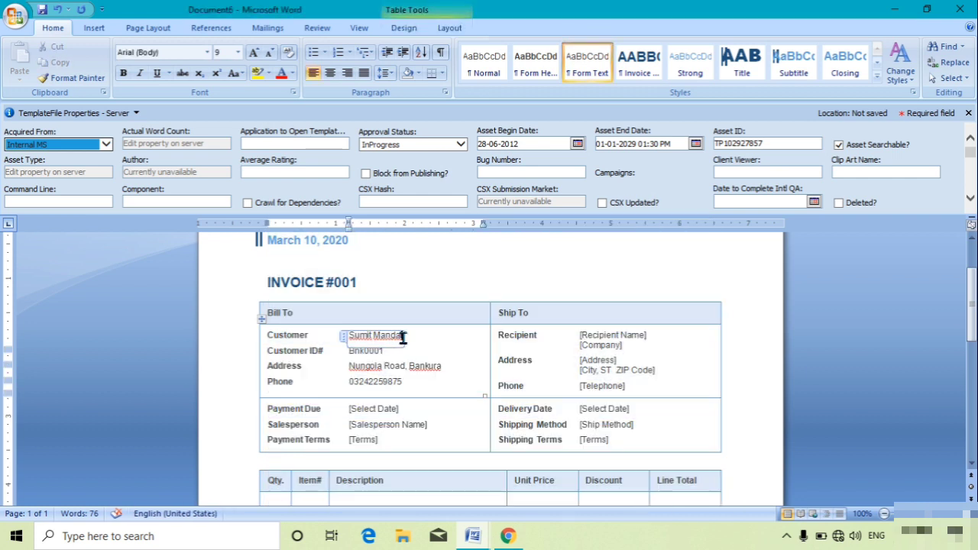
triple_click(404, 338)
key(ctrl+c)
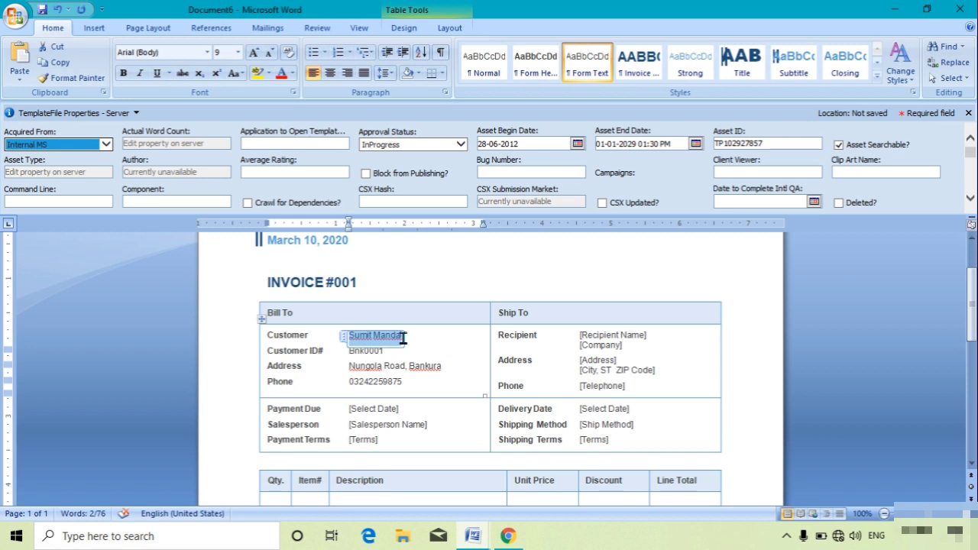
click(625, 346)
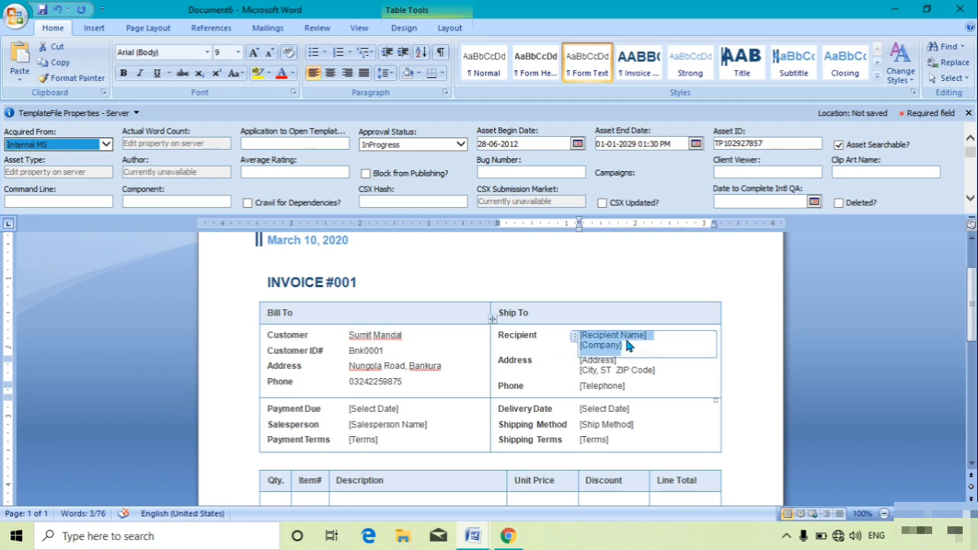
key(ctrl+v)
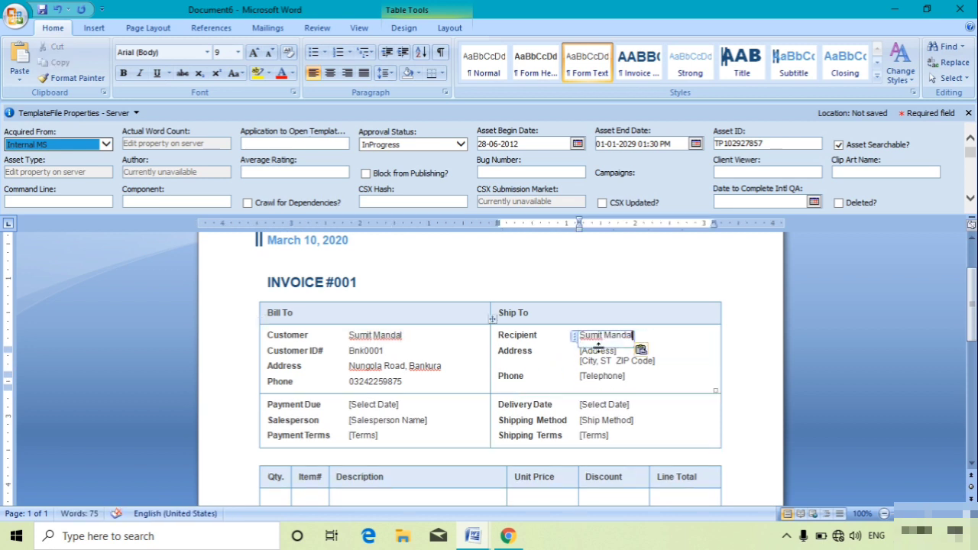
Step: Paste the Bill To address into the Ship To address field
click(349, 370)
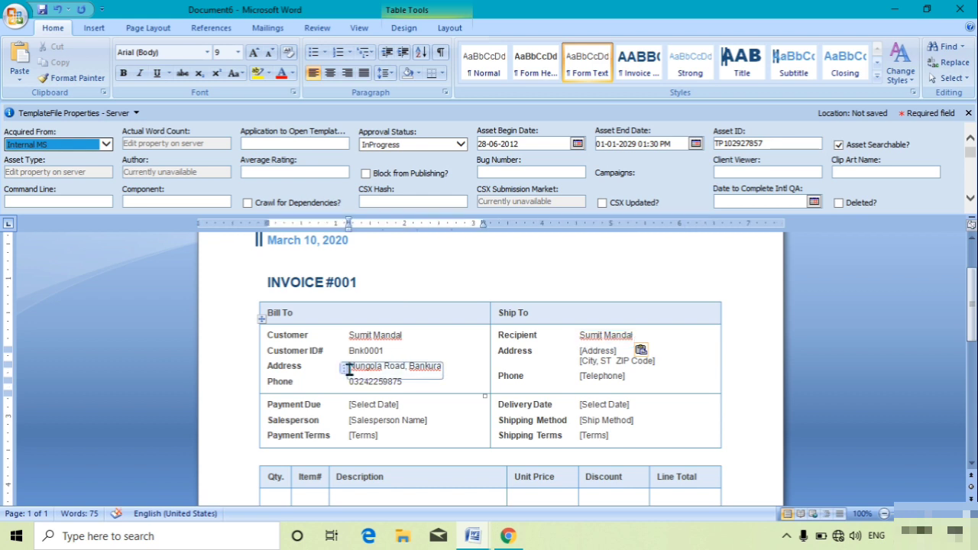
triple_click(349, 369)
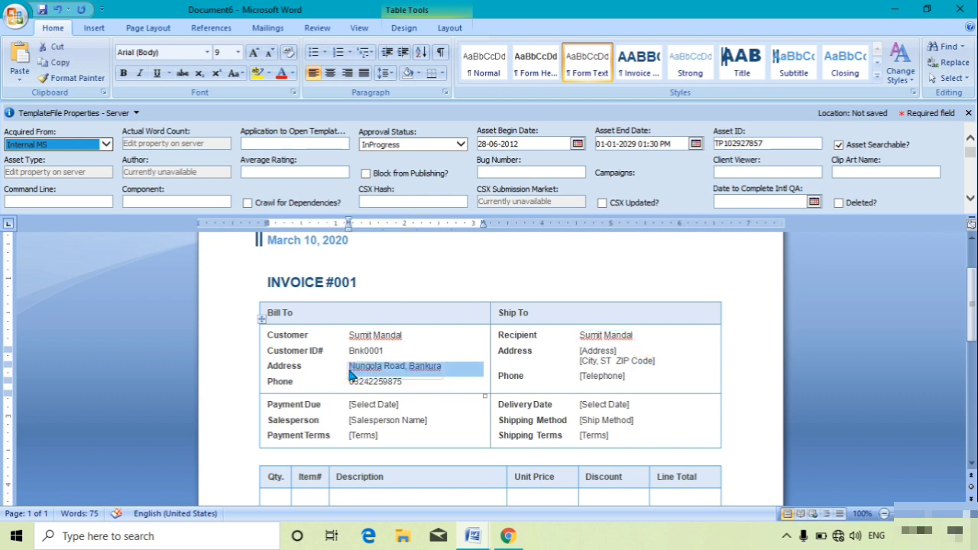
click(638, 360)
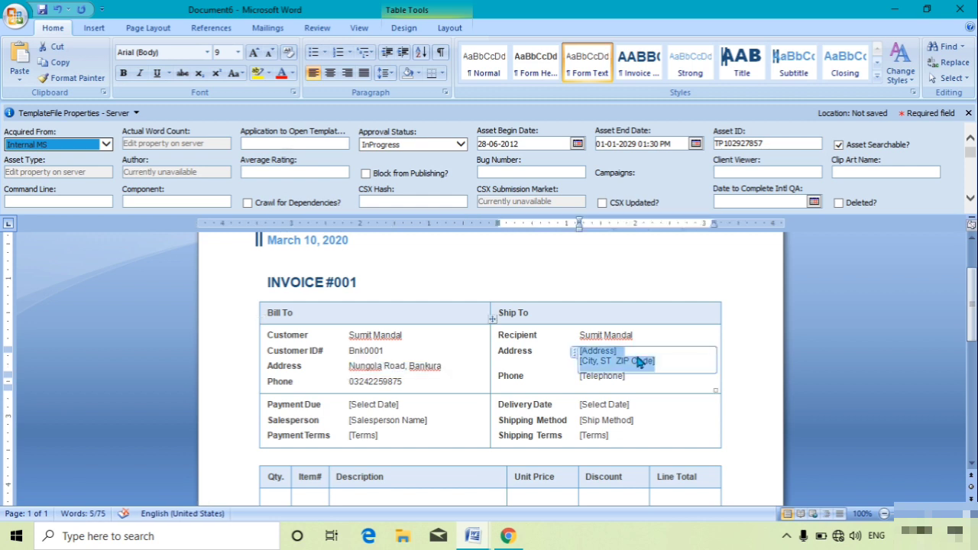
key(ctrl+v)
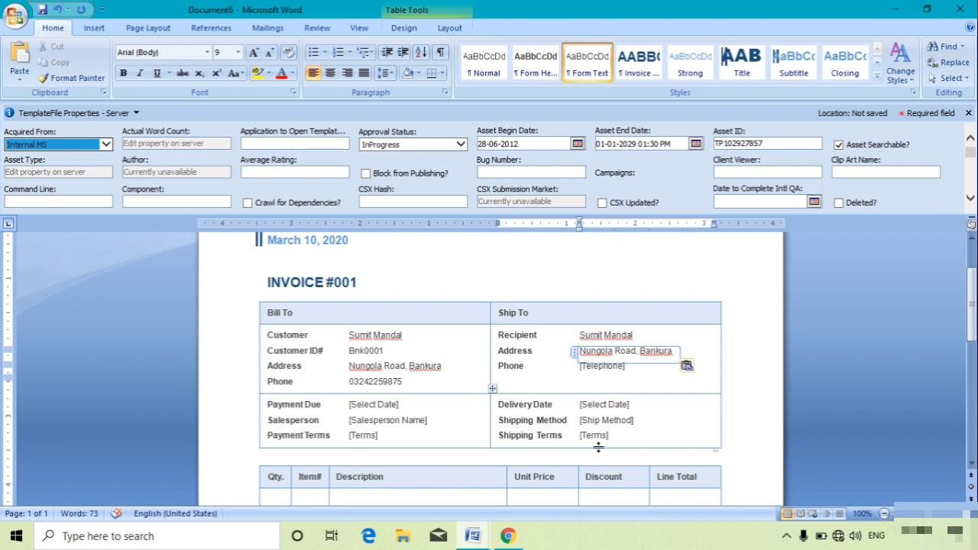
Step: Set the Payment Due date to March 10, 2020 using the calendar
click(374, 405)
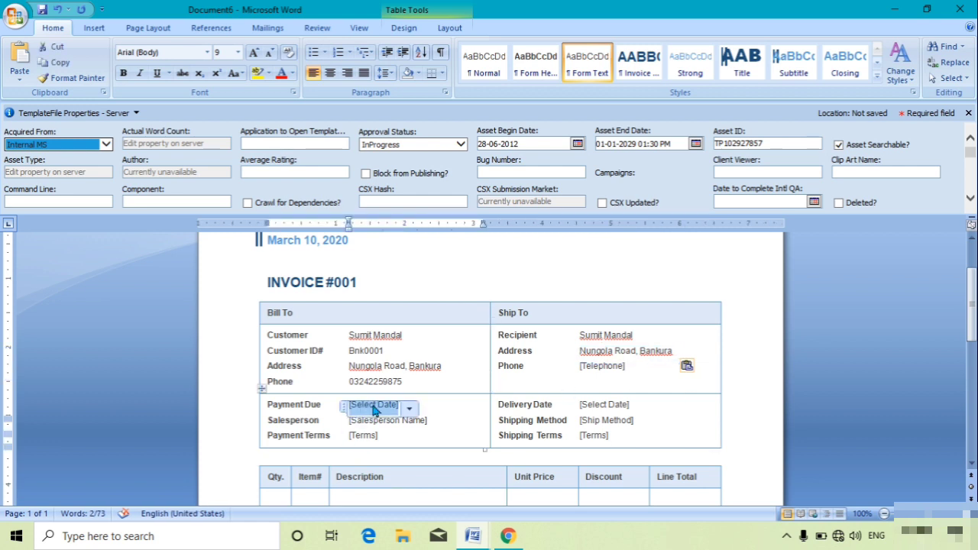
click(409, 410)
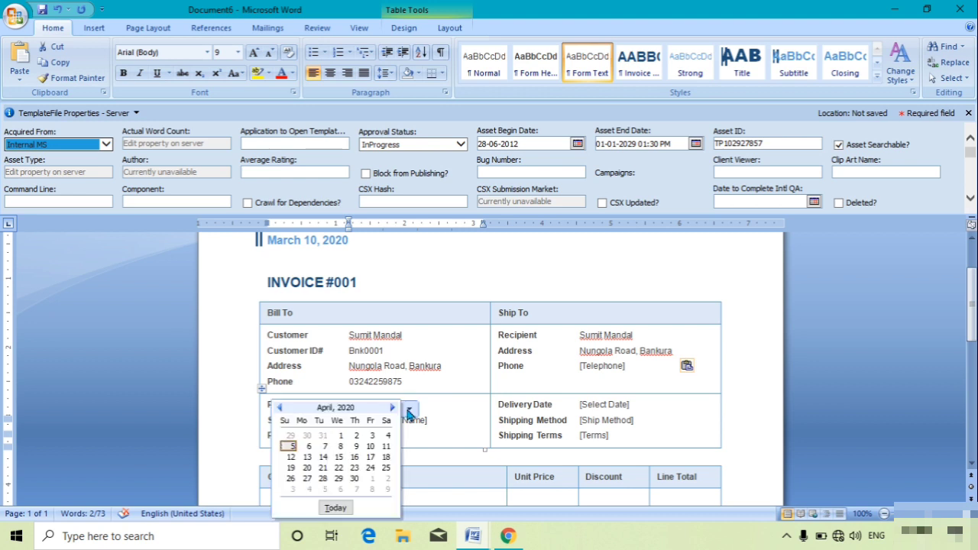
click(280, 408)
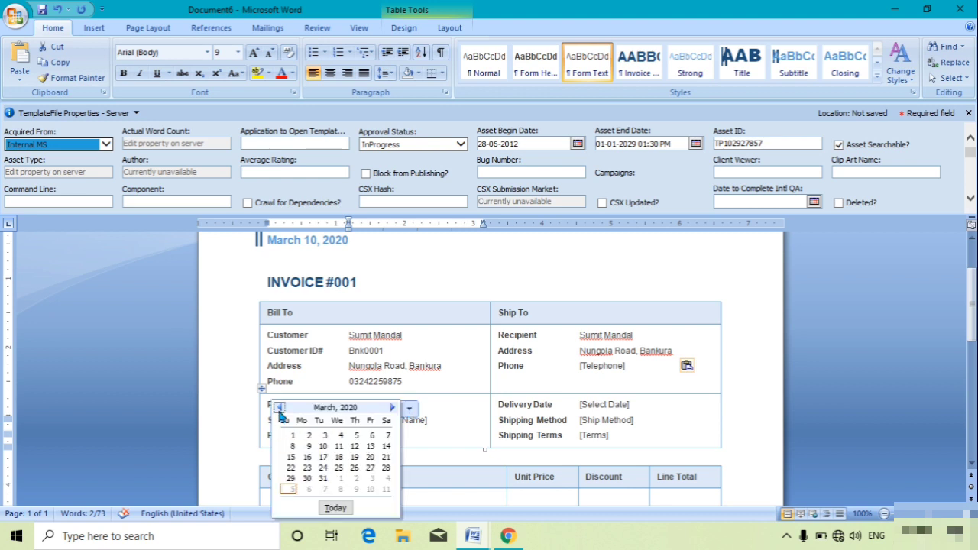
click(323, 446)
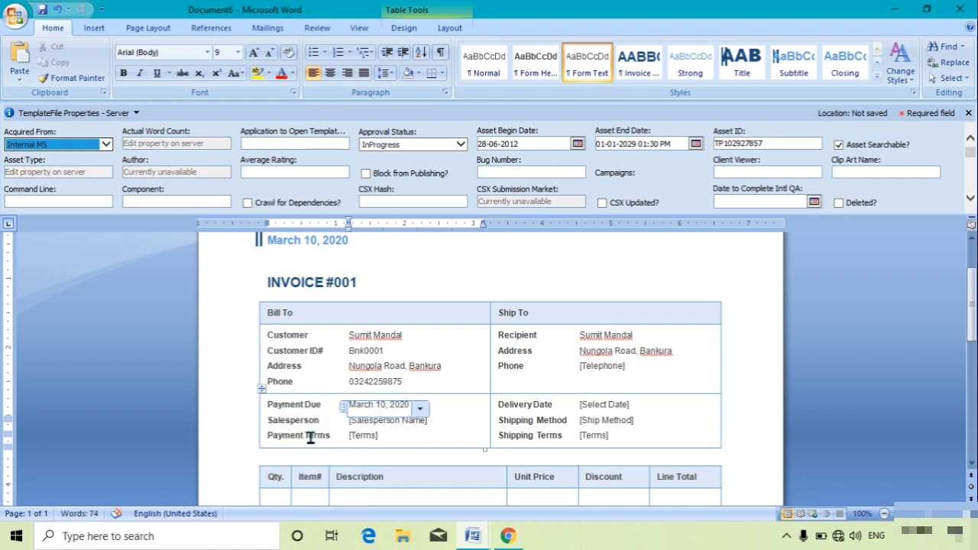
Step: Enter the salesperson's name and set Payment Terms to Full Paid
click(396, 426)
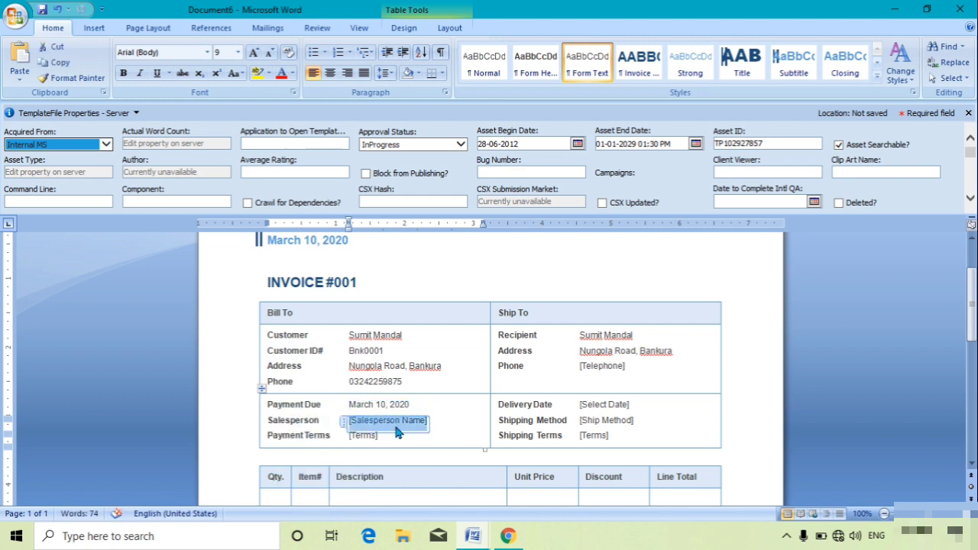
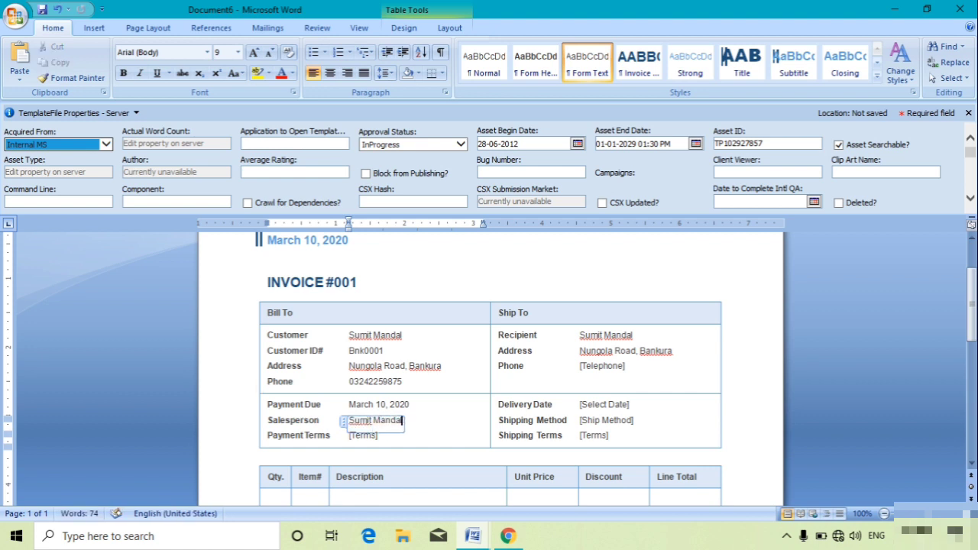
click(372, 436)
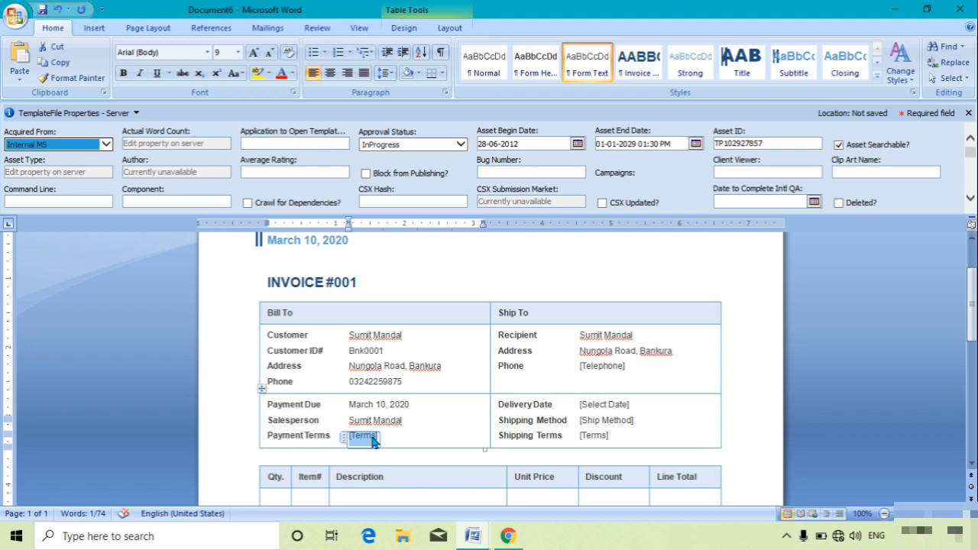
text(Full Paid)
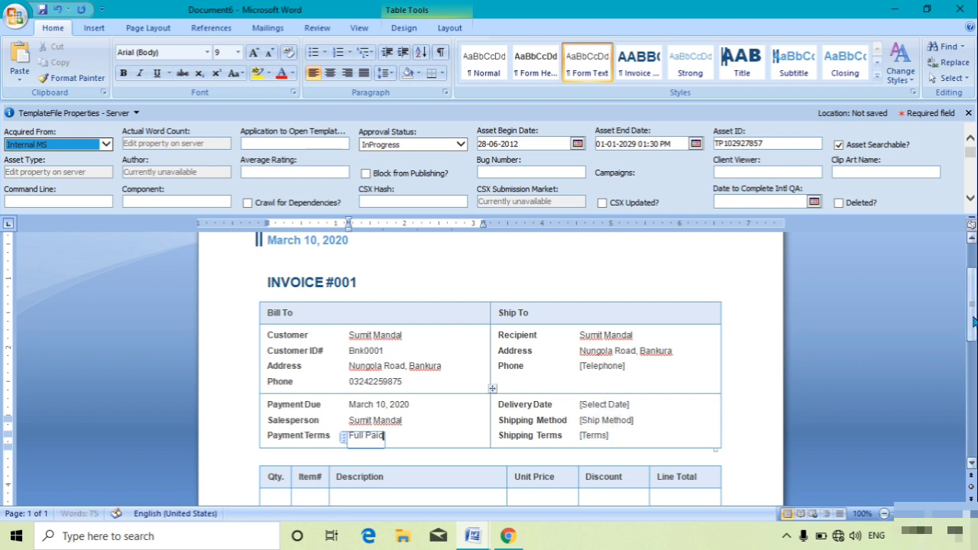
Step: Fill the first item row: Qty 1, Item# 01, Pc Computer, Unit Price 12000, Discount 10%
scroll(489, 366, down, 3)
scroll(489, 366, down, 2)
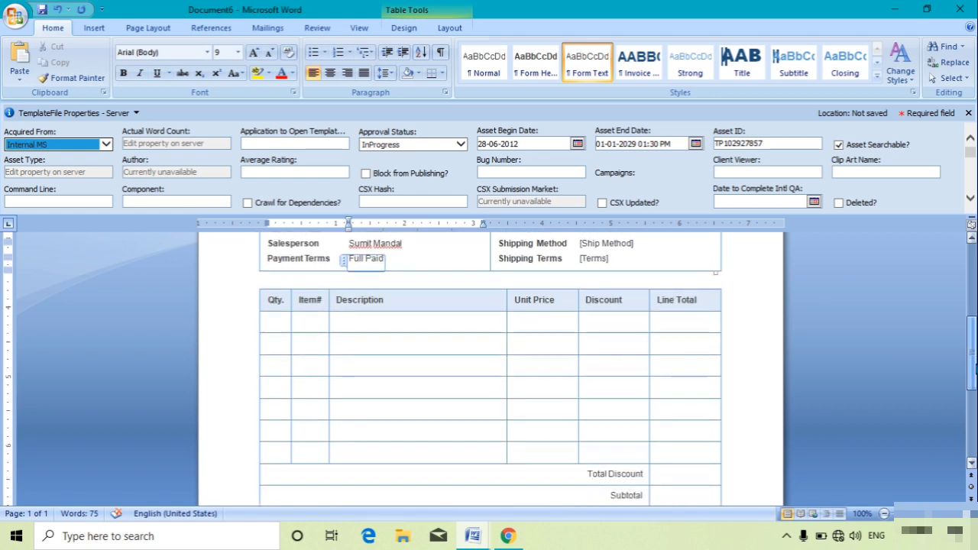
click(262, 320)
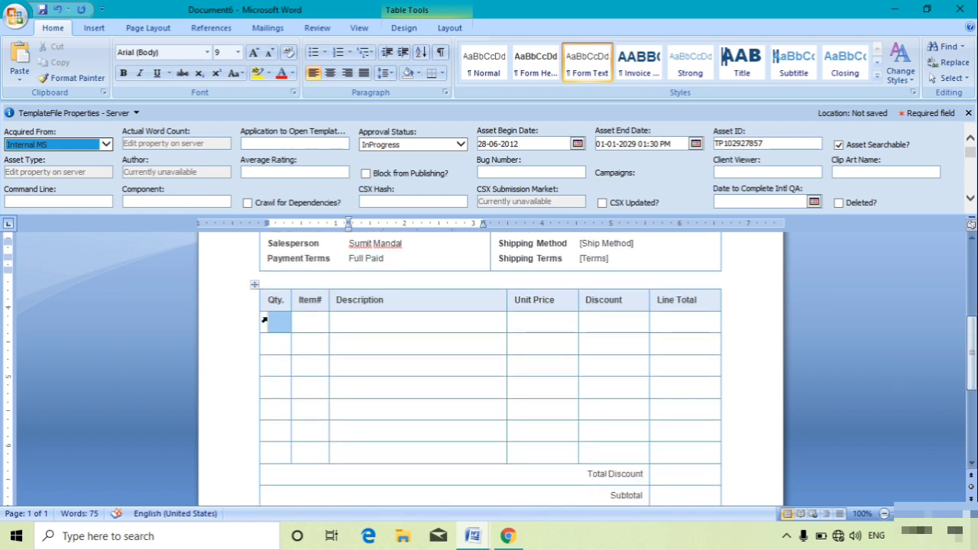
text(1)
key(Tab)
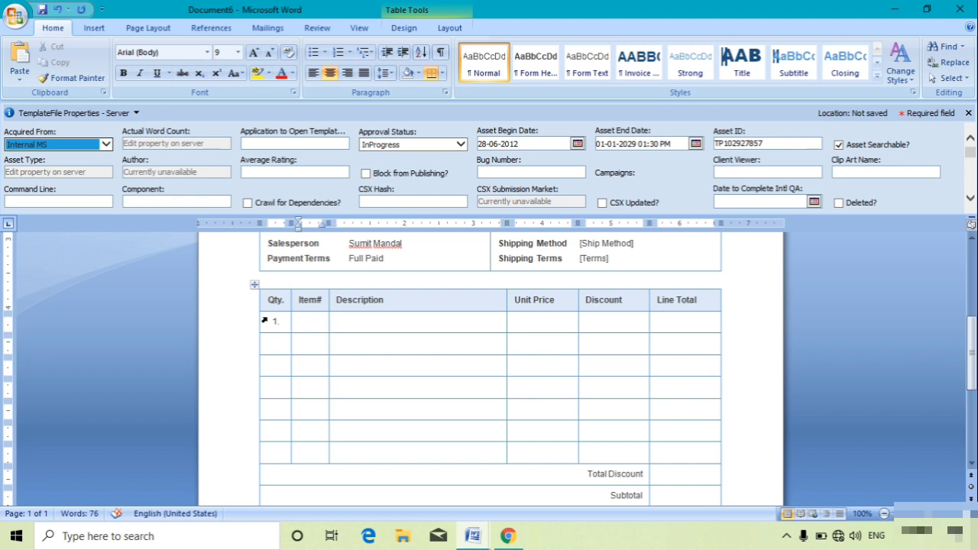
text(01)
key(Tab)
text(P)
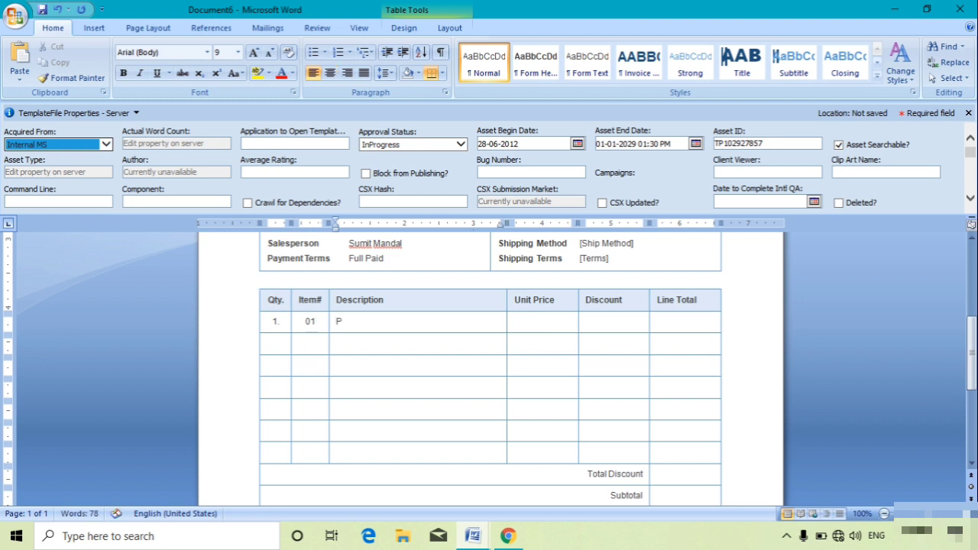
text(c Computer)
key(Tab)
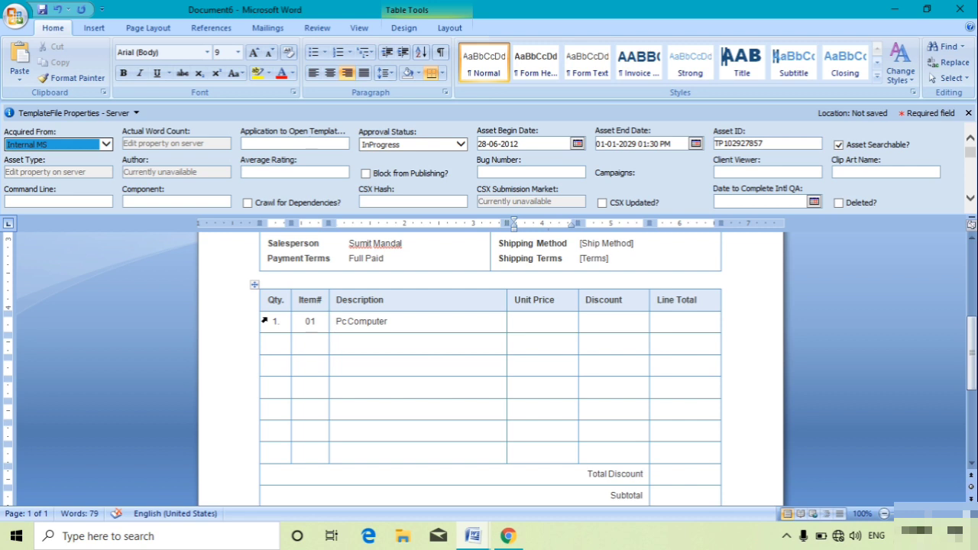
text(12000)
key(Tab)
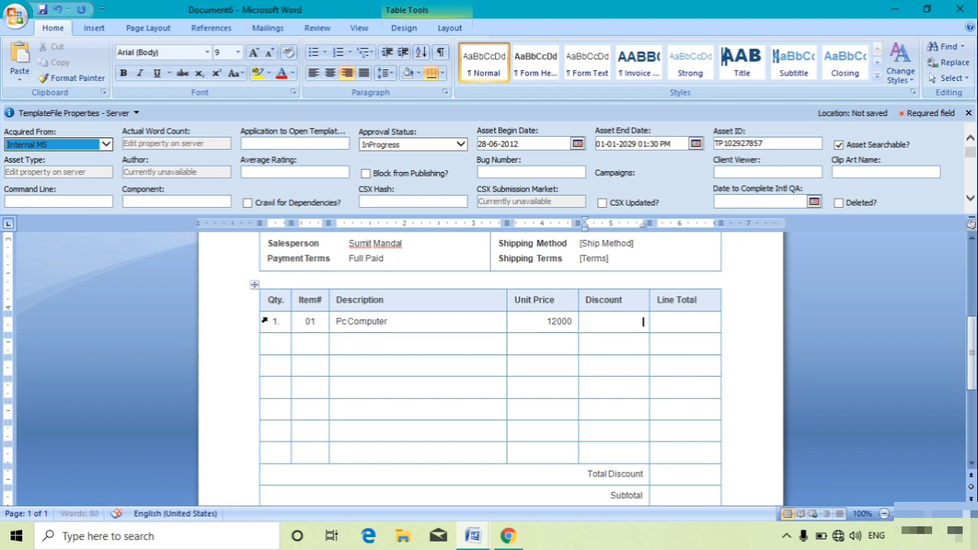
text(10%)
key(Tab)
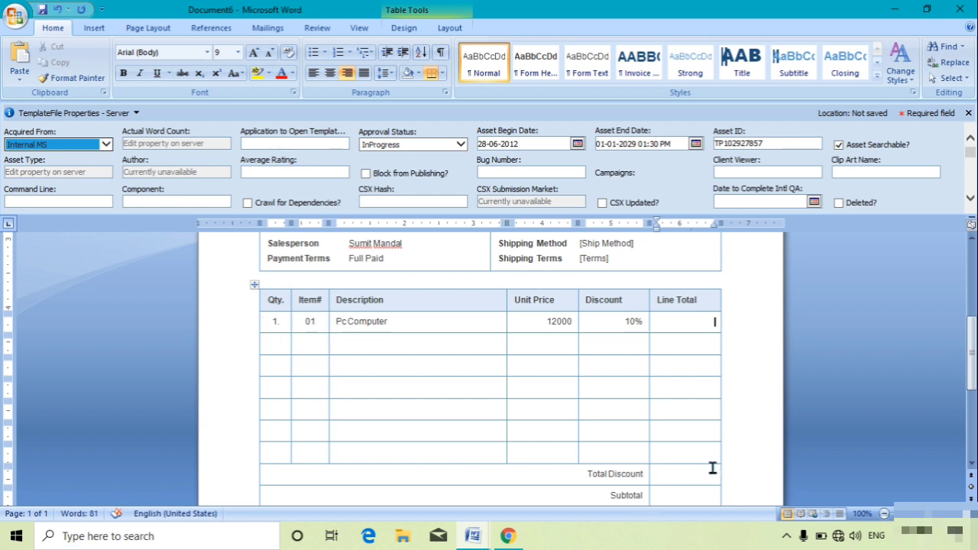
drag(973, 342, 974, 441)
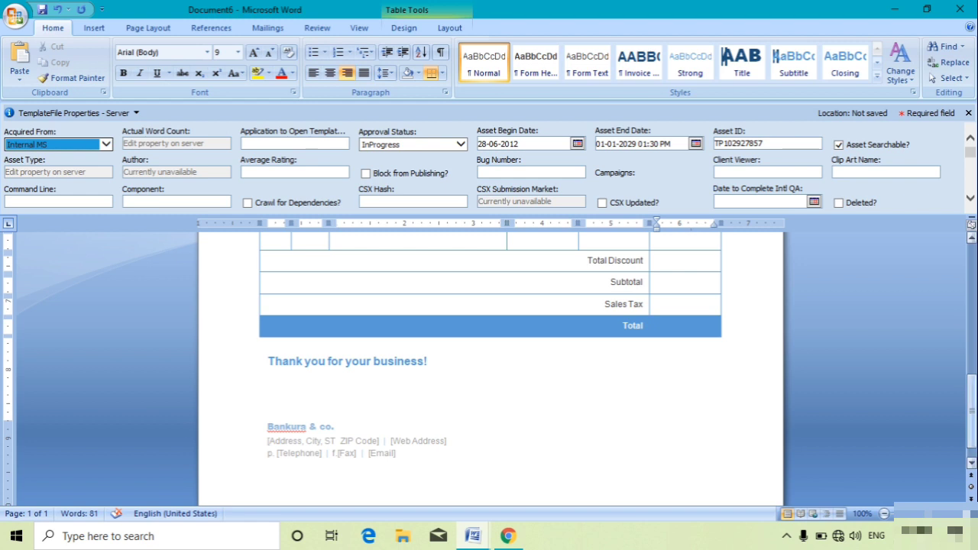
drag(973, 424, 974, 291)
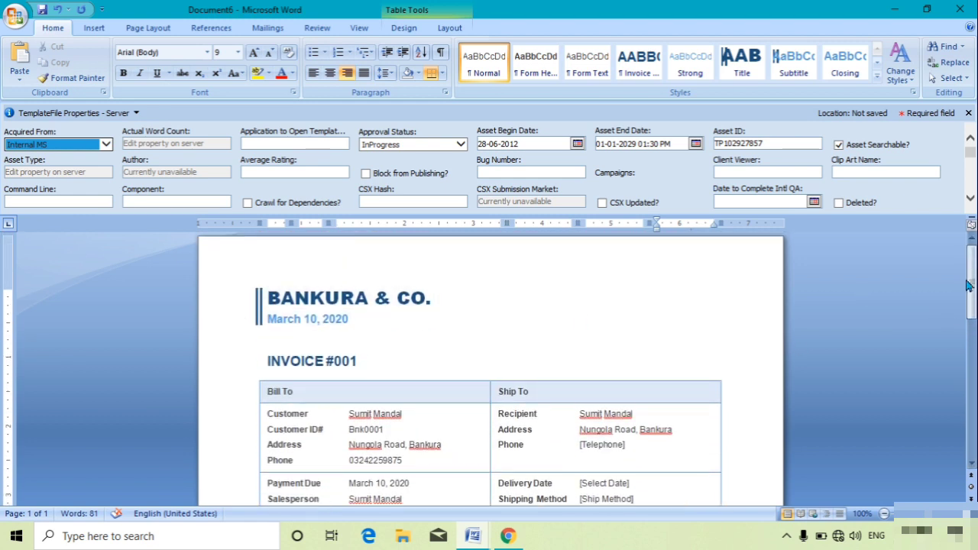
drag(973, 284, 974, 418)
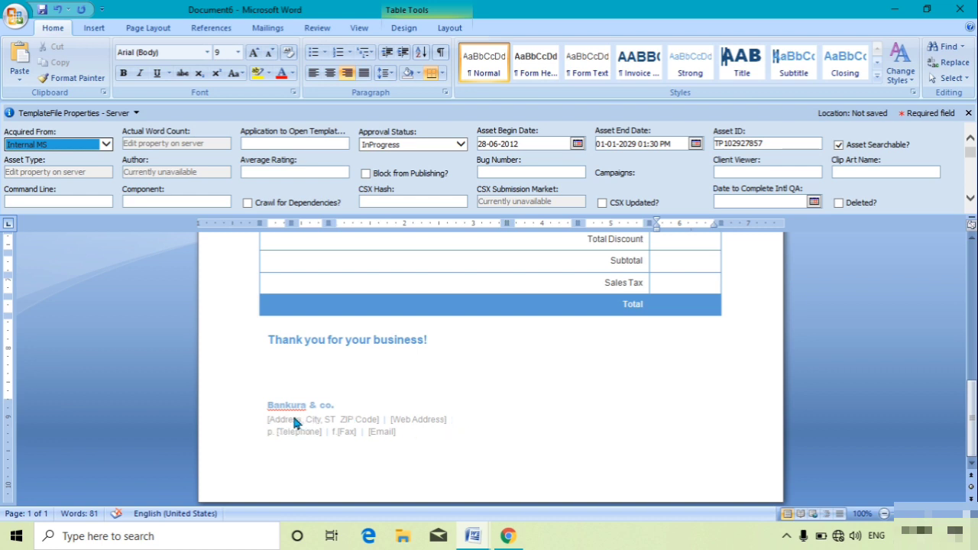
drag(972, 439, 973, 416)
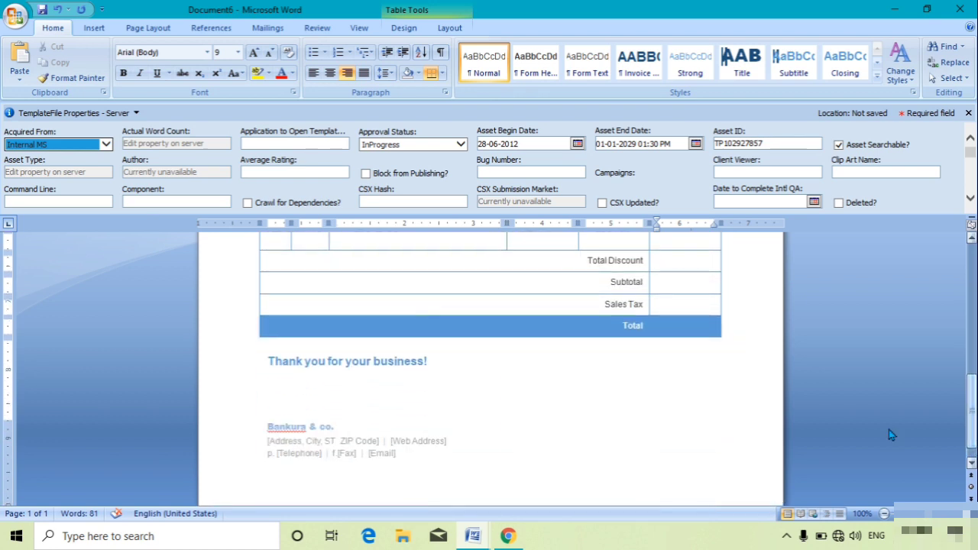
Step: In the footer, enter the company's street address and delete the web address placeholder
double_click(280, 447)
click(297, 445)
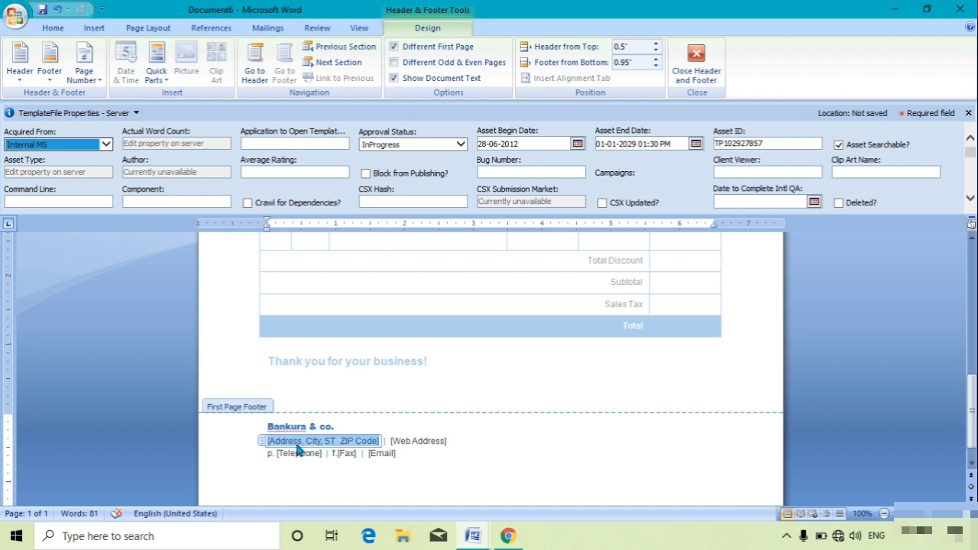
text(Pratap)
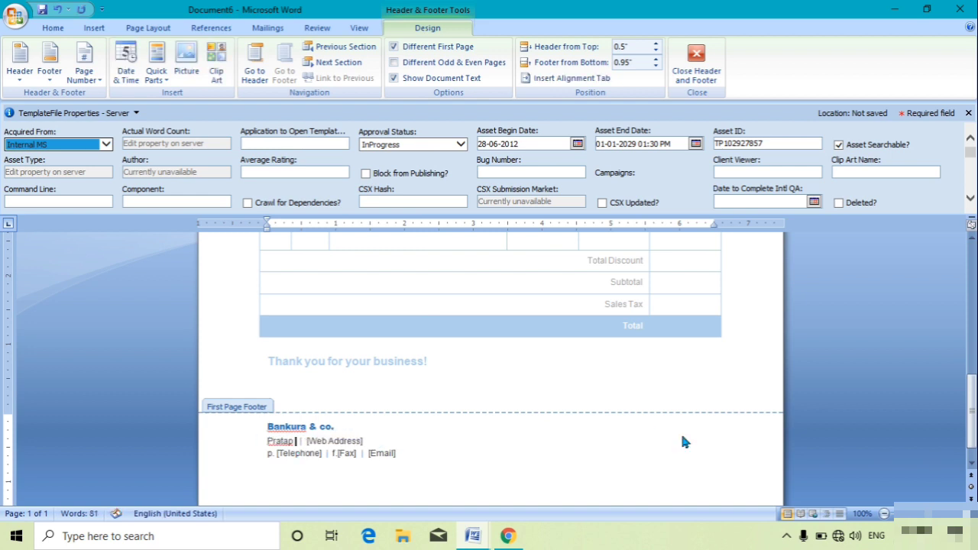
key(BackSpace)
text(Bagan, Bankura)
key(Tab)
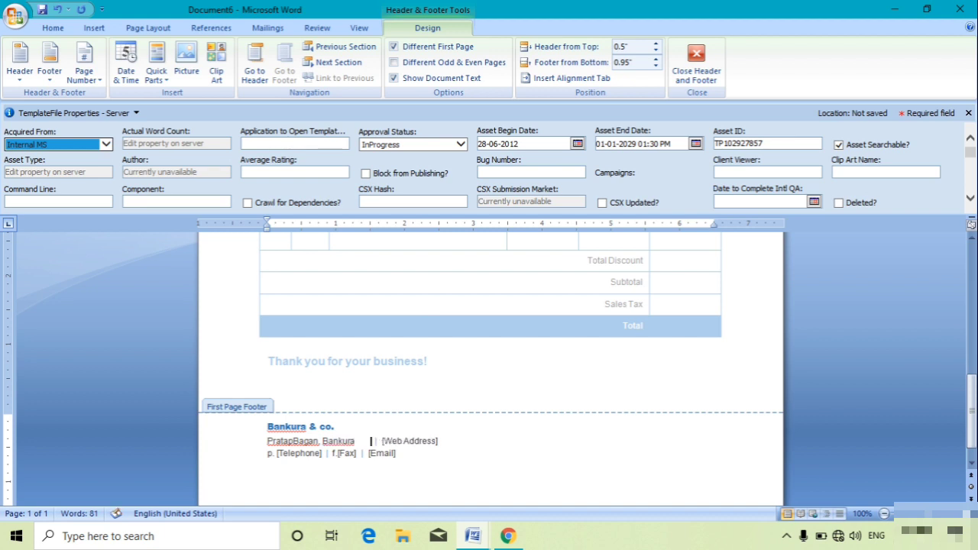
key(Delete)
key(Delete)
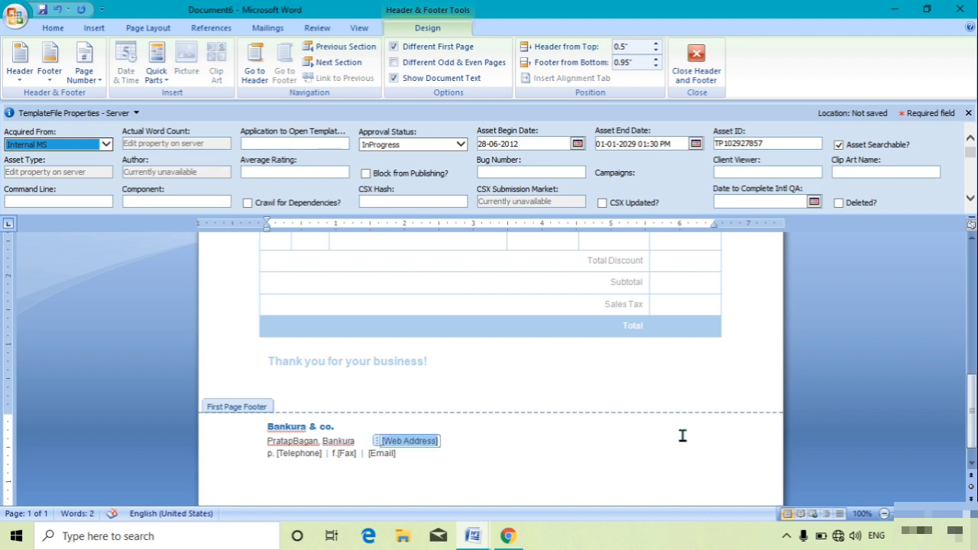
key(Delete)
Step: Enter the company phone number, remove the fax entry, and type the company e-mail address
click(314, 452)
click(347, 454)
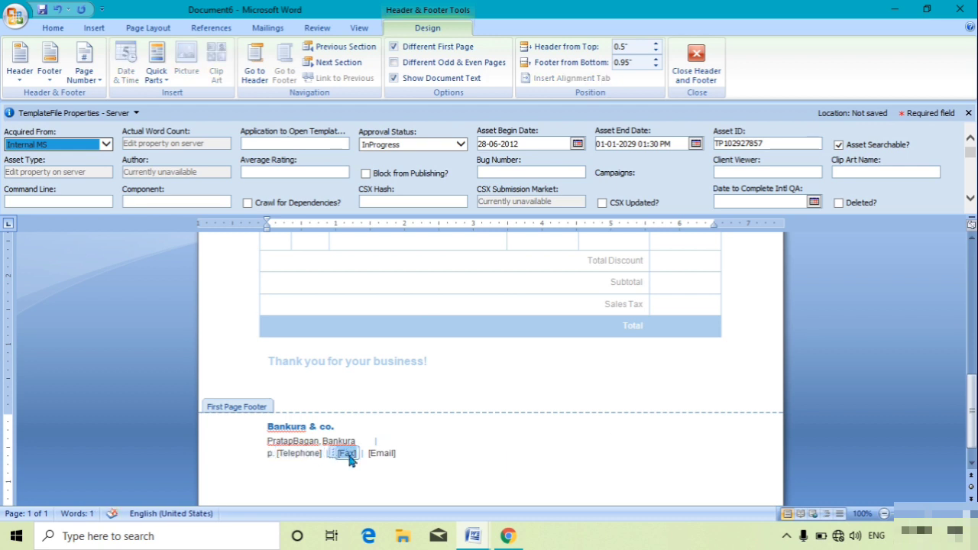
click(382, 453)
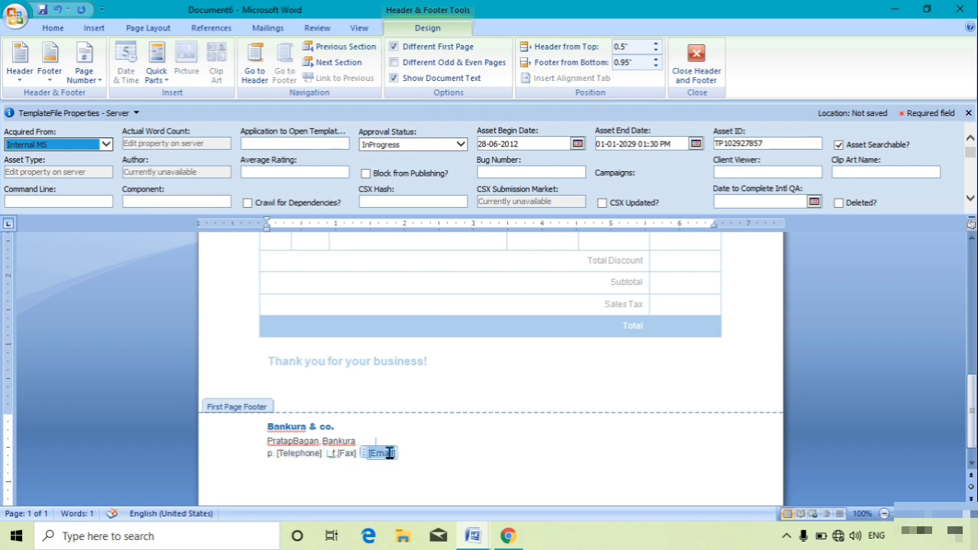
click(296, 456)
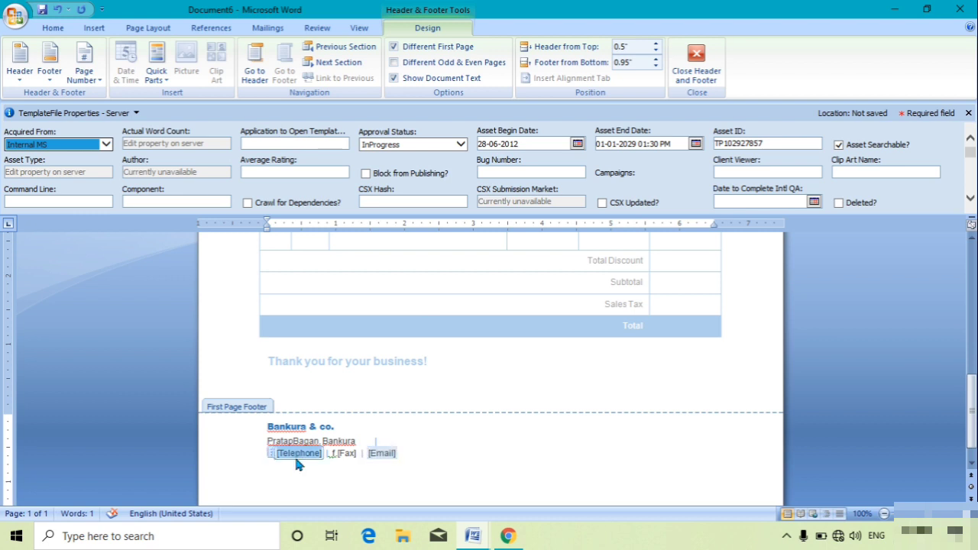
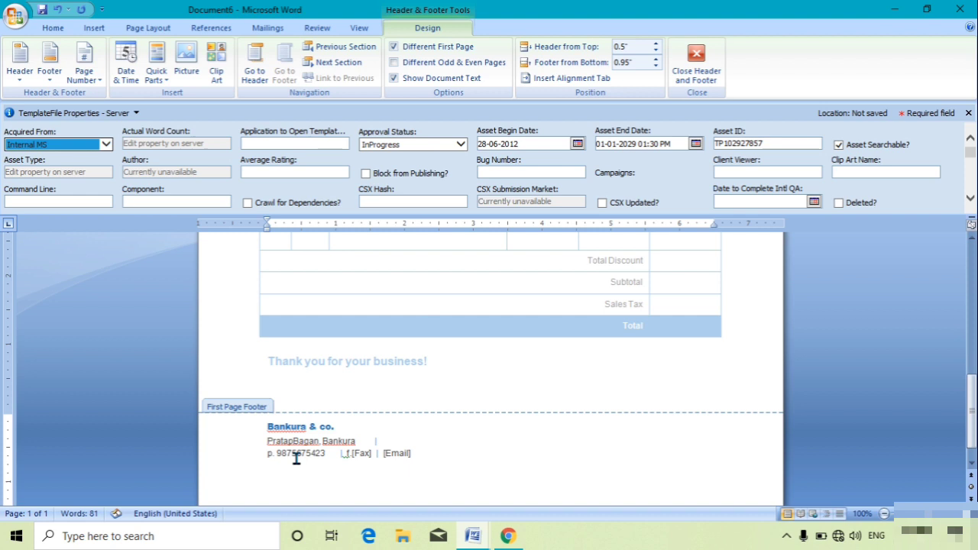
key(Right)
key(Right)
key(Right)
key(Right)
key(Left)
key(Delete)
key(BackSpace)
key(Delete)
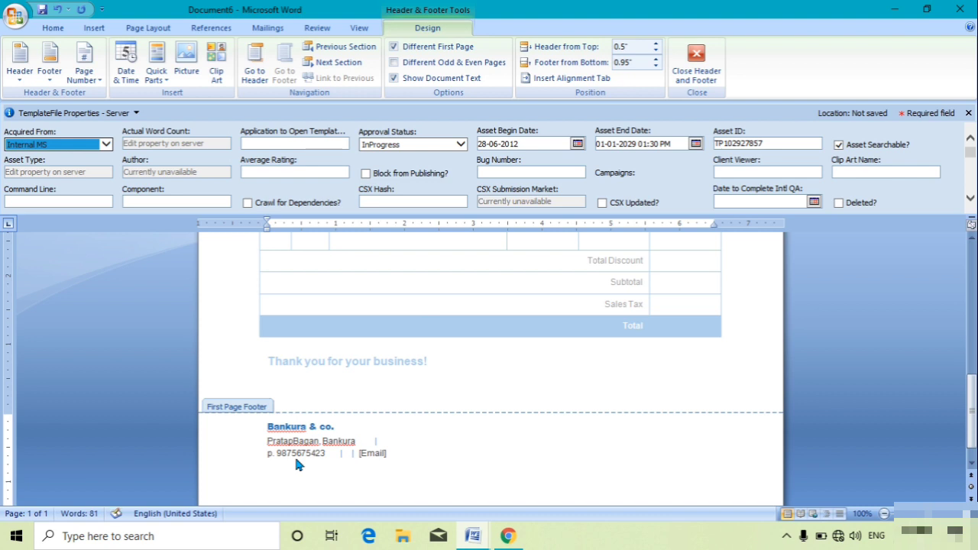
key(BackSpace)
key(BackSpace)
key(BackSpace)
key(BackSpace)
key(BackSpace)
click(331, 454)
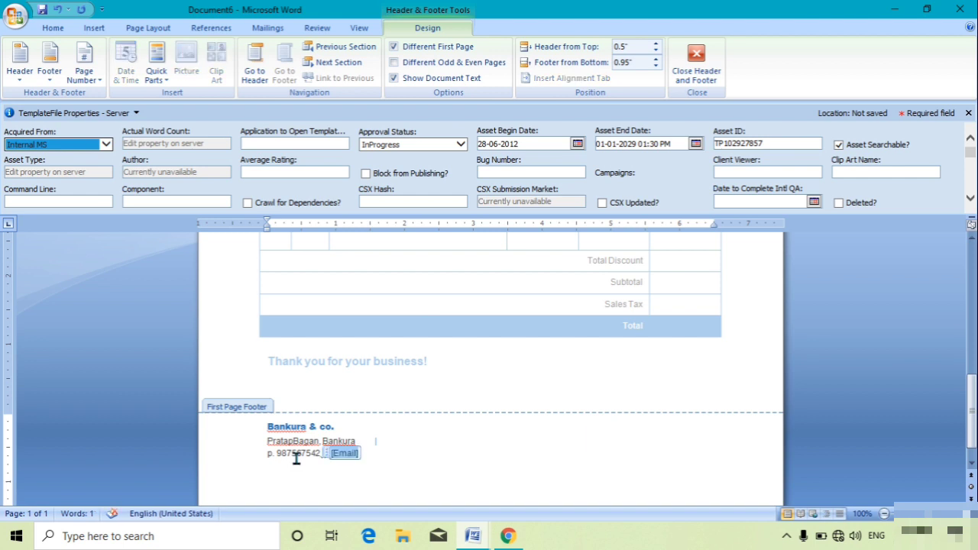
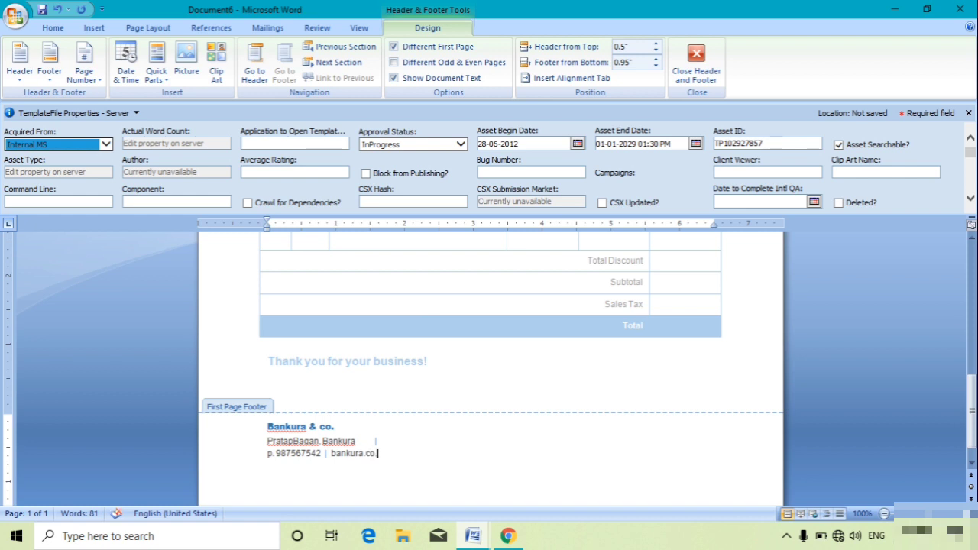
Step: Leave footer editing and bring up the Save As dialog from the Office menu
double_click(675, 366)
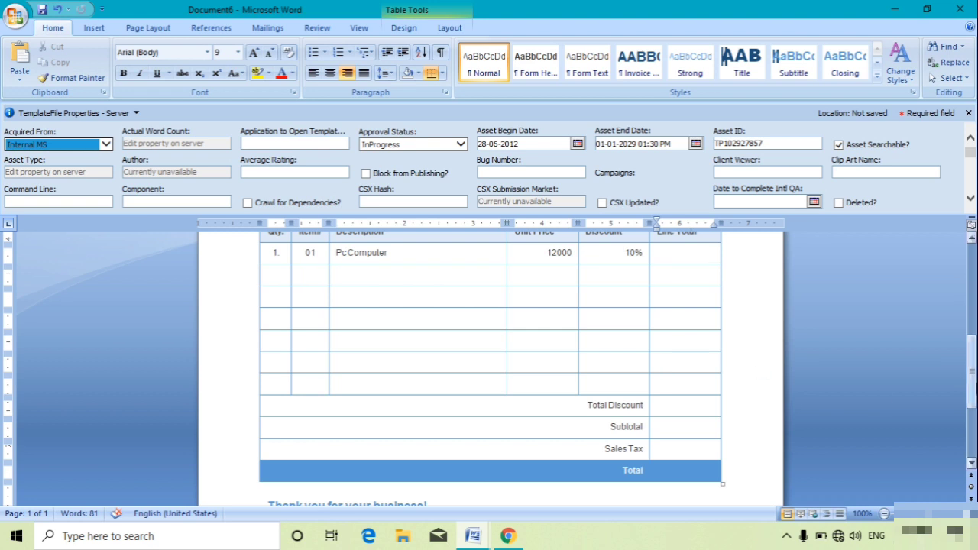
drag(974, 382, 976, 274)
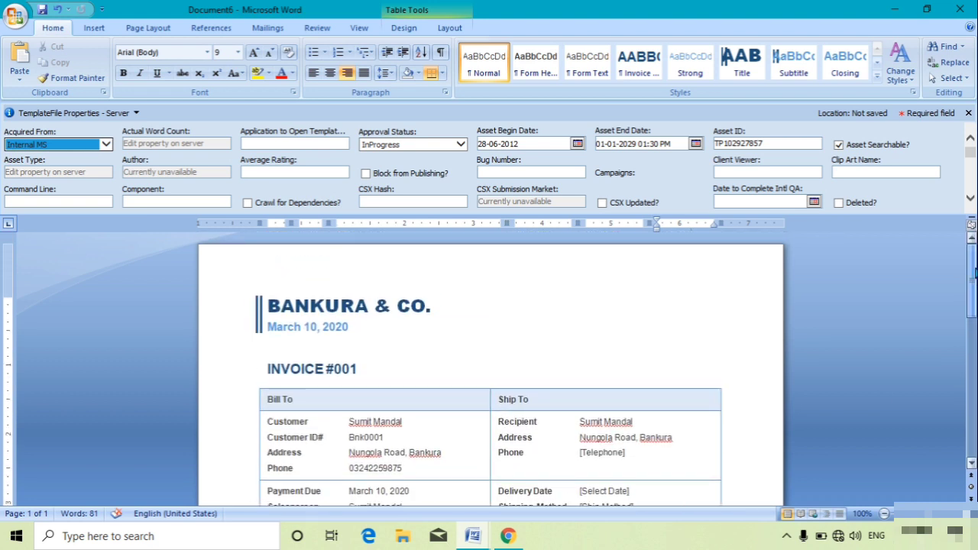
click(15, 24)
click(36, 145)
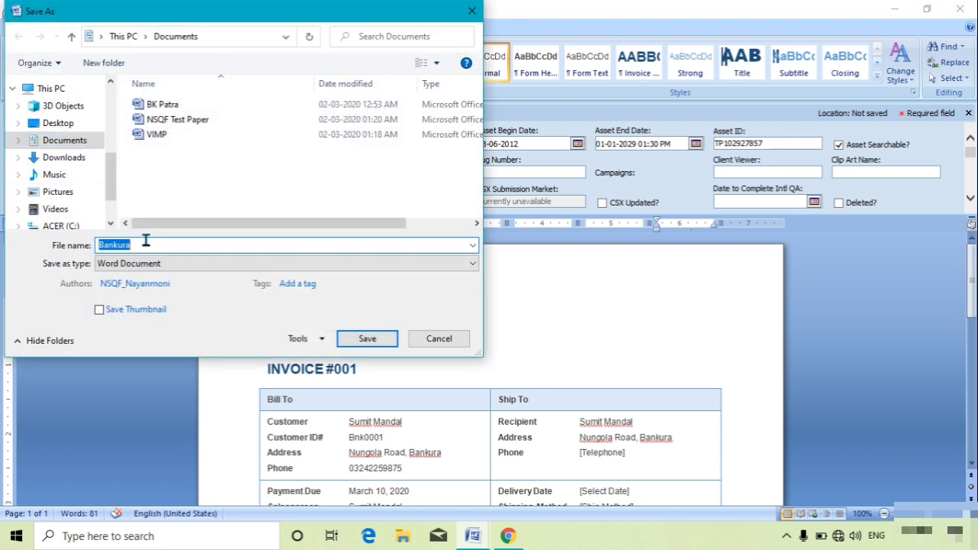
Step: Save the invoice as Bankura_co.docx in the Desktop folder
click(142, 243)
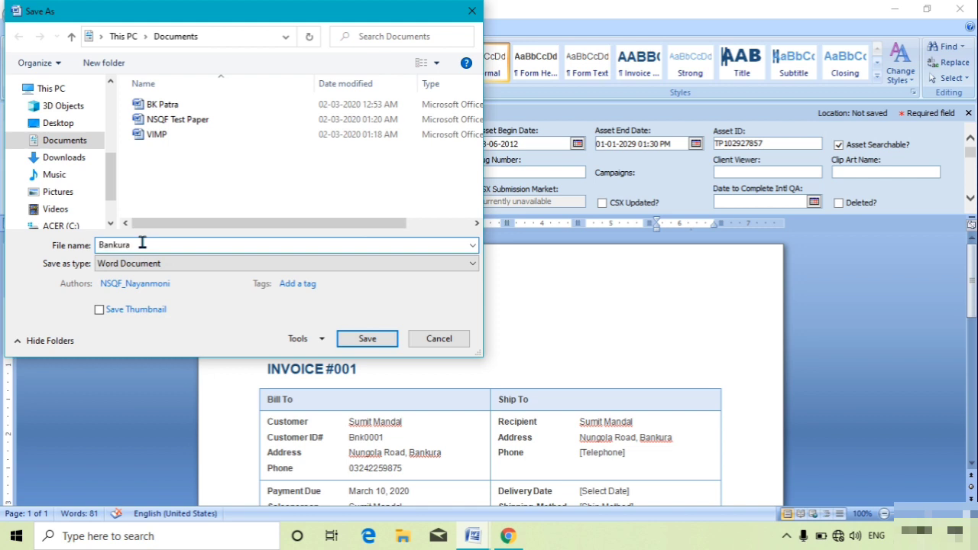
text(_co)
click(61, 123)
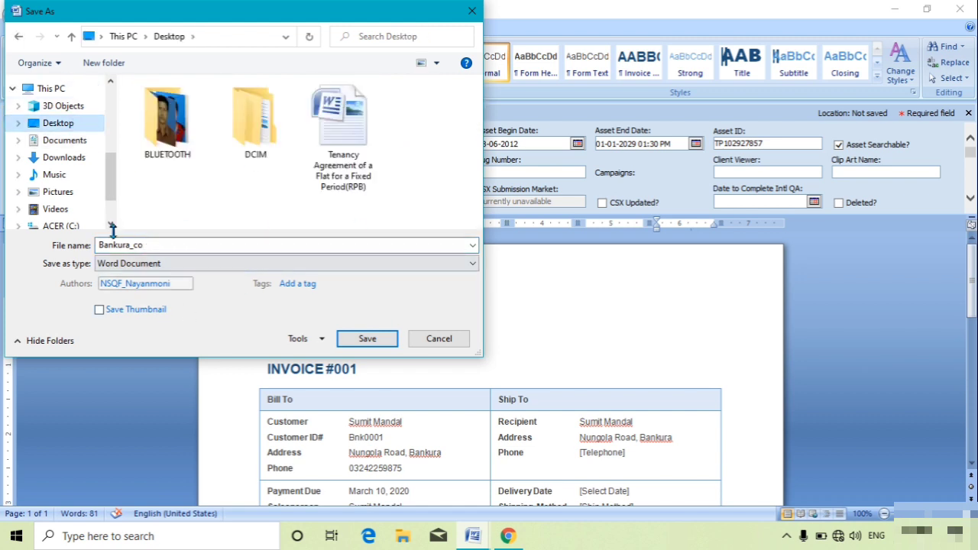
click(368, 338)
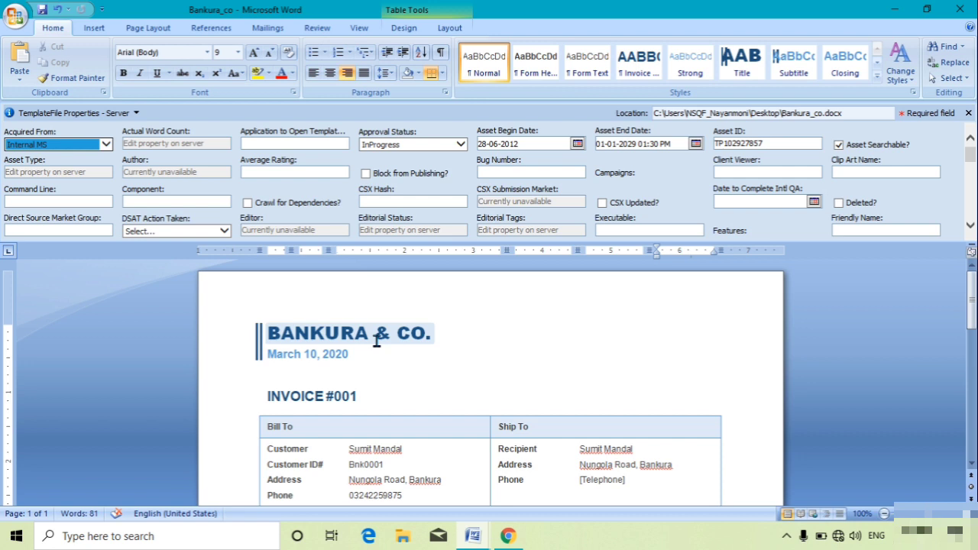
mouse_move(972, 293)
mouse_down()
mouse_move(973, 418)
mouse_move(972, 280)
mouse_up()
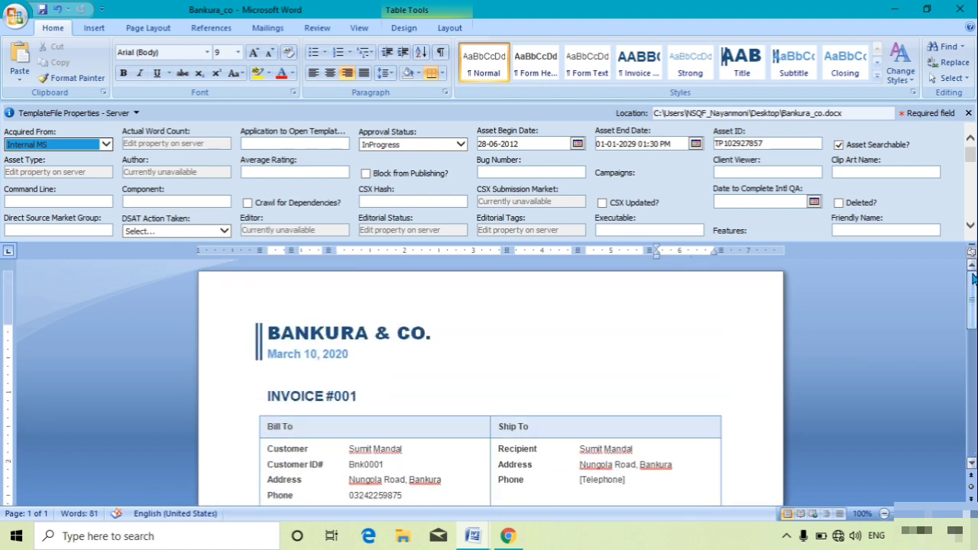
drag(973, 280, 965, 349)
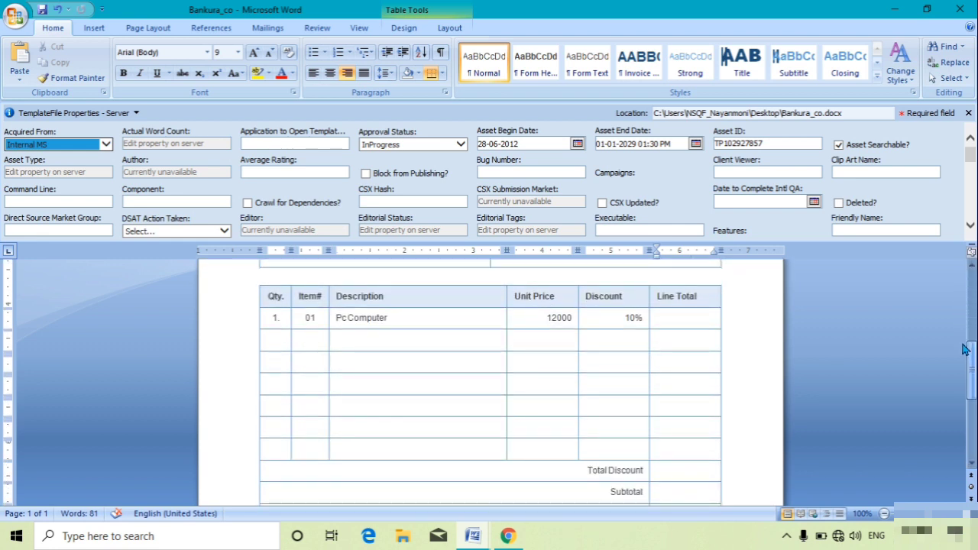